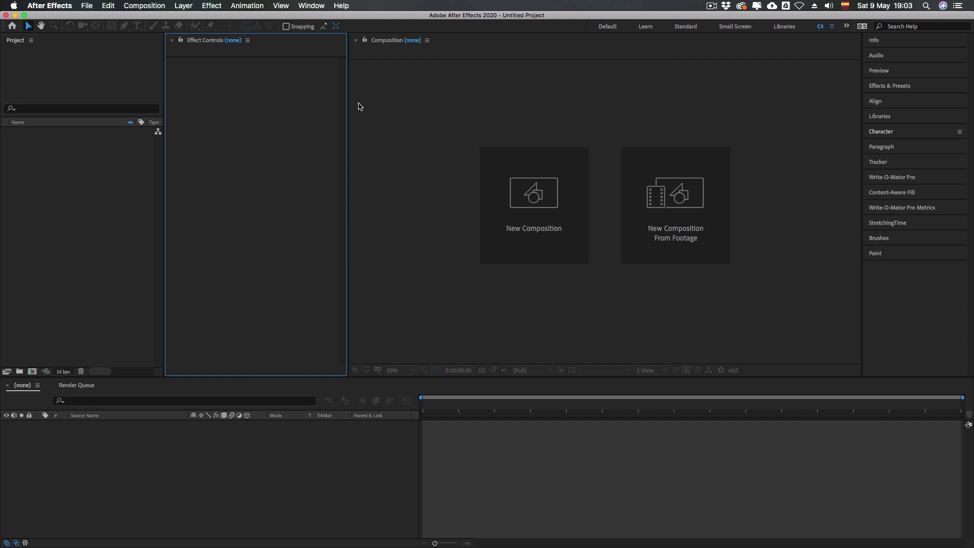
{"action": "left_click", "coordinate": [107, 218]}
{"action": "left_click", "coordinate": [423, 279]}
{"action": "left_click", "coordinate": [404, 460]}
{"action": "left_click", "coordinate": [317, 329]}
{"action": "left_click", "coordinate": [428, 308]}
{"action": "left_click", "coordinate": [102, 269]}
{"action": "left_click", "coordinate": [296, 303]}
{"action": "left_click", "coordinate": [382, 308]}
{"action": "left_click", "coordinate": [388, 444]}
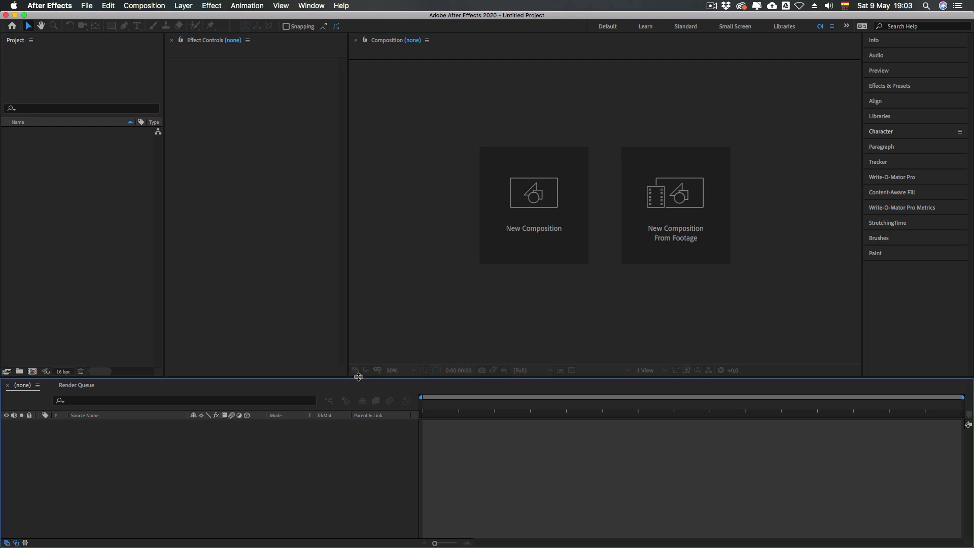
{"action": "left_click", "coordinate": [295, 357]}
{"action": "left_click", "coordinate": [415, 310]}
{"action": "left_click", "coordinate": [98, 279]}
{"action": "left_click", "coordinate": [374, 295]}
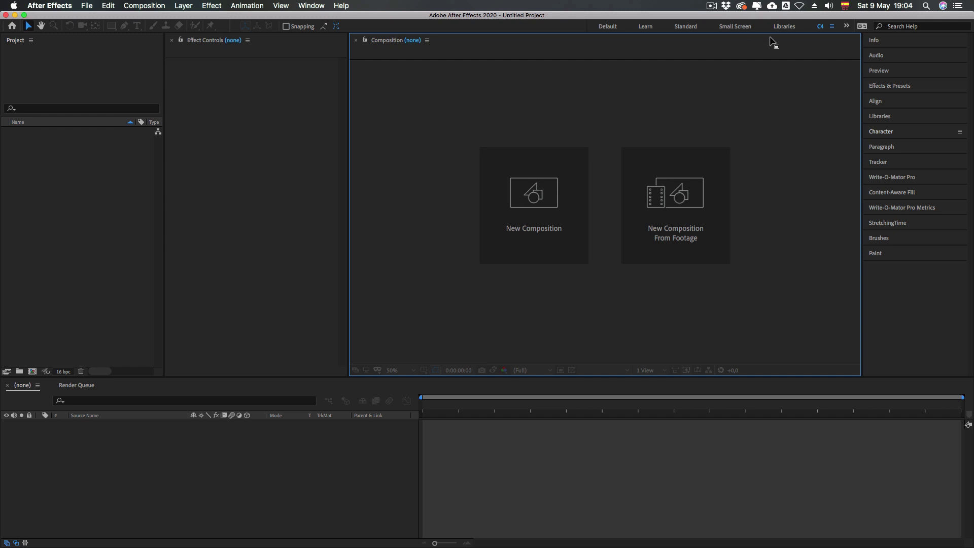
- Switch to the Standard workspace and narrow the Project and Effect Controls panel group to widen the Composition viewer
{"action": "left_click", "coordinate": [686, 27]}
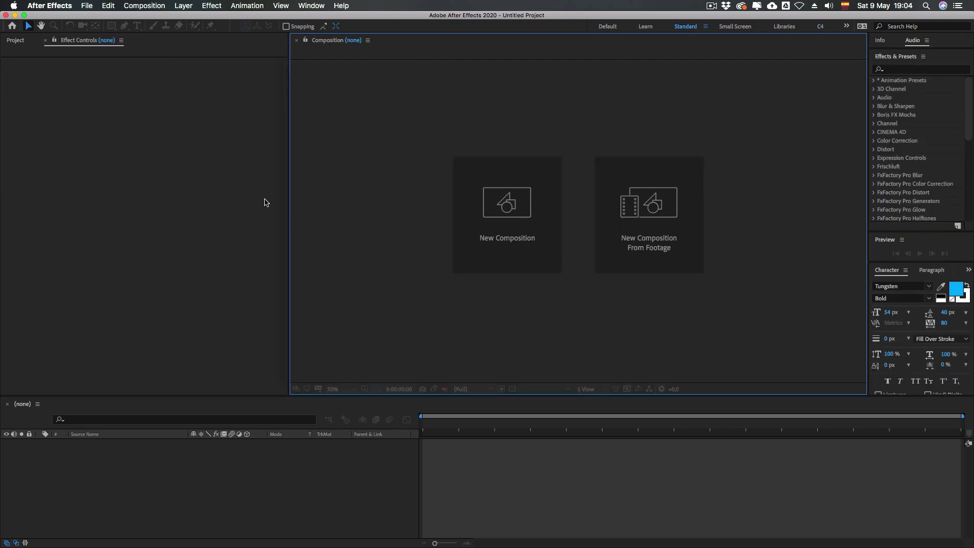
{"action": "left_click_drag", "start_coordinate": [289, 209], "coordinate": [238, 209]}
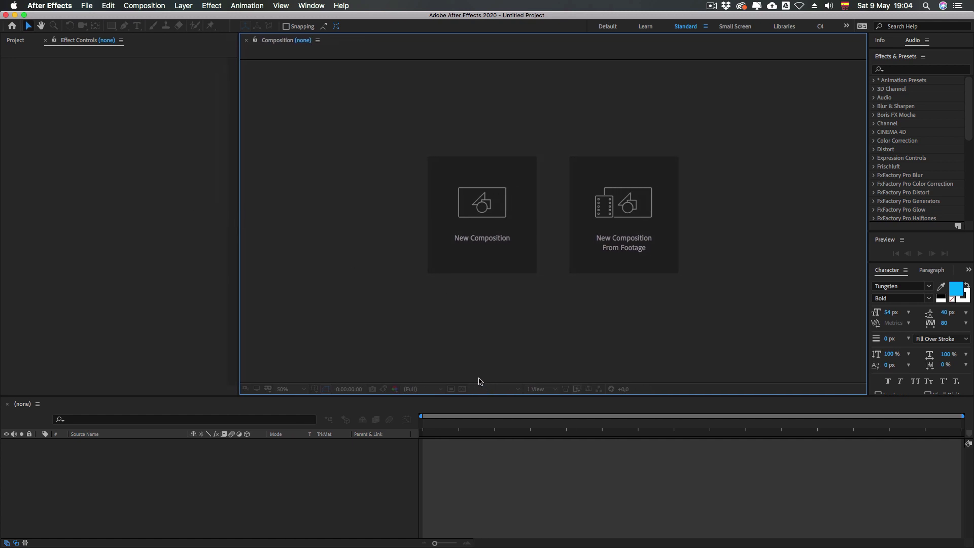
{"action": "left_click", "coordinate": [163, 226]}
{"action": "left_click", "coordinate": [485, 456]}
{"action": "left_click", "coordinate": [440, 338]}
{"action": "mouse_move", "coordinate": [967, 95]}
{"action": "left_mouse_down"}
{"action": "mouse_move", "coordinate": [968, 129]}
{"action": "mouse_move", "coordinate": [968, 76]}
{"action": "left_mouse_up"}
{"action": "left_click", "coordinate": [362, 464]}
{"action": "left_click", "coordinate": [155, 306]}
{"action": "left_click", "coordinate": [286, 321]}
{"action": "left_click", "coordinate": [300, 502]}
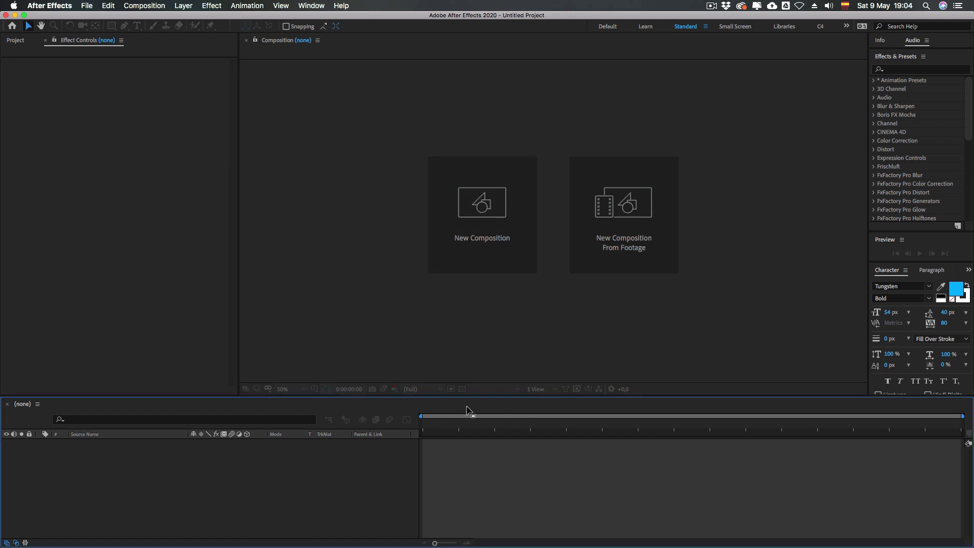
- Review the list of available panels and bring the Project panel to the front of its group
{"action": "left_click", "coordinate": [309, 7]}
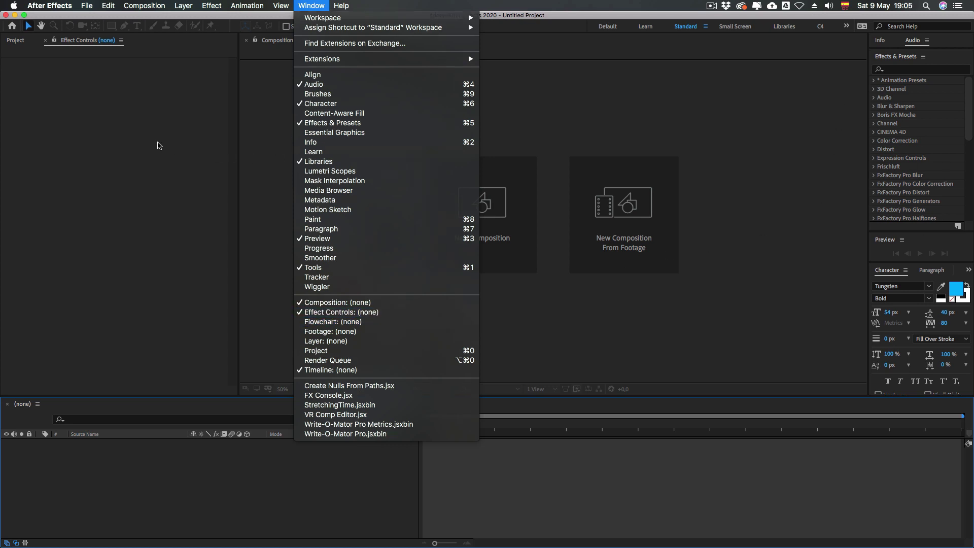
{"action": "left_click", "coordinate": [101, 115]}
{"action": "left_click", "coordinate": [16, 40]}
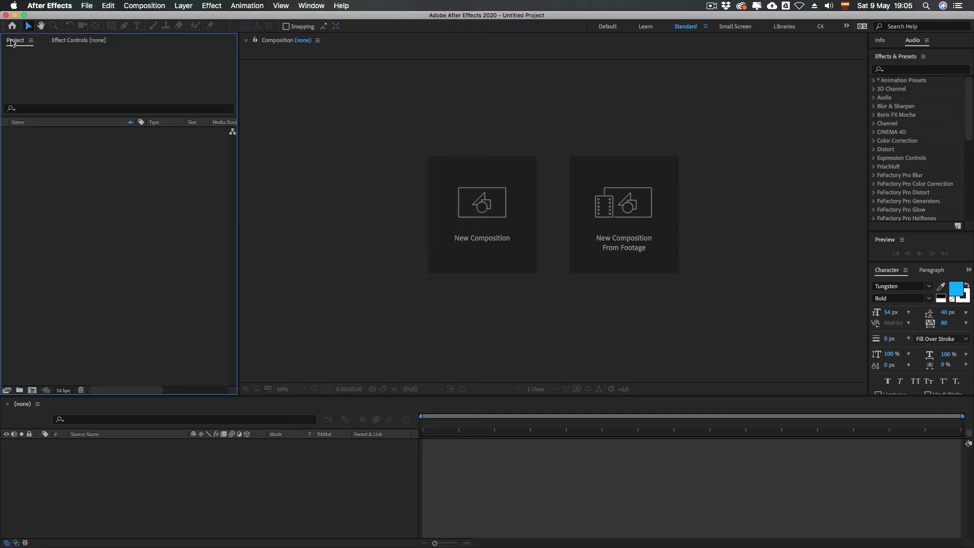
- Compare which panels are marked as shown with Project in front and with Effect Controls in front, ending on Project
{"action": "left_click", "coordinate": [324, 6]}
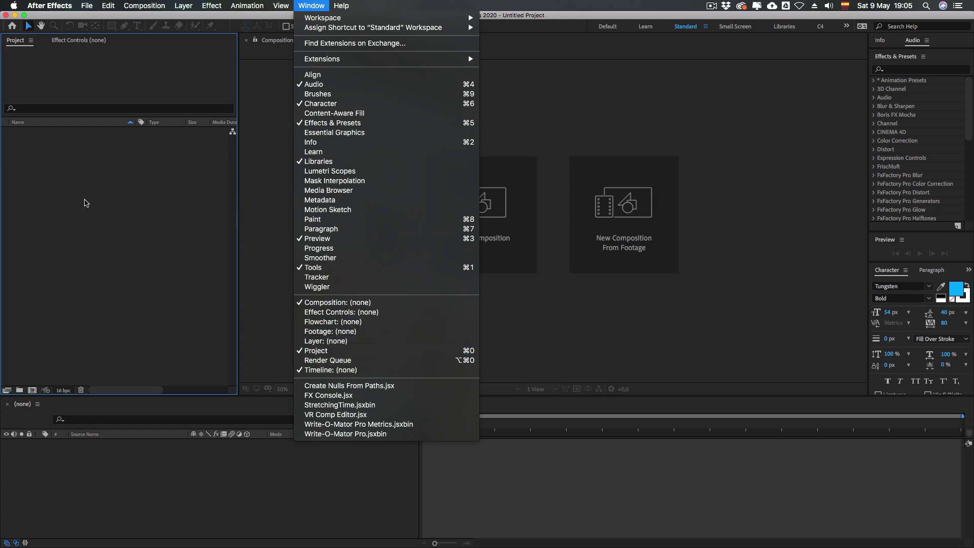
{"action": "left_click", "coordinate": [88, 204]}
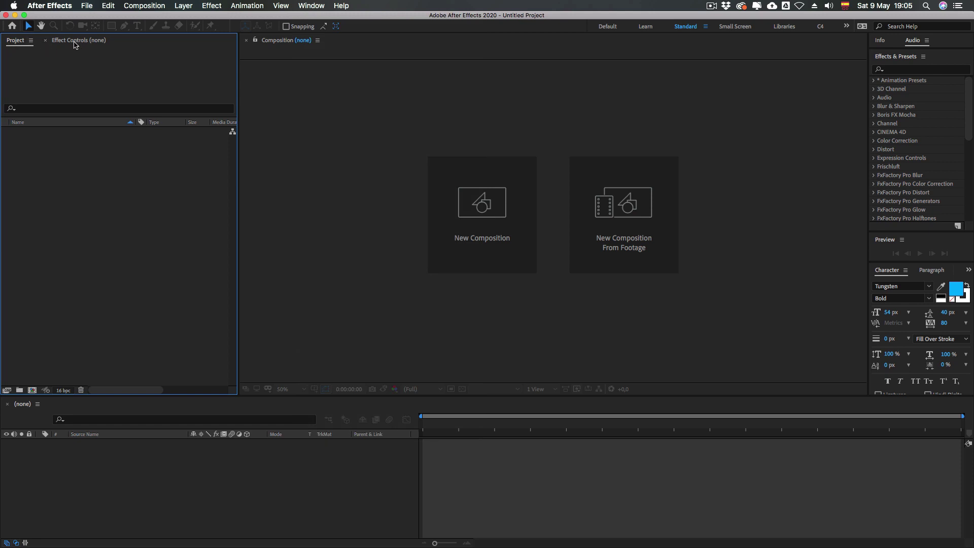
{"action": "left_click", "coordinate": [81, 44]}
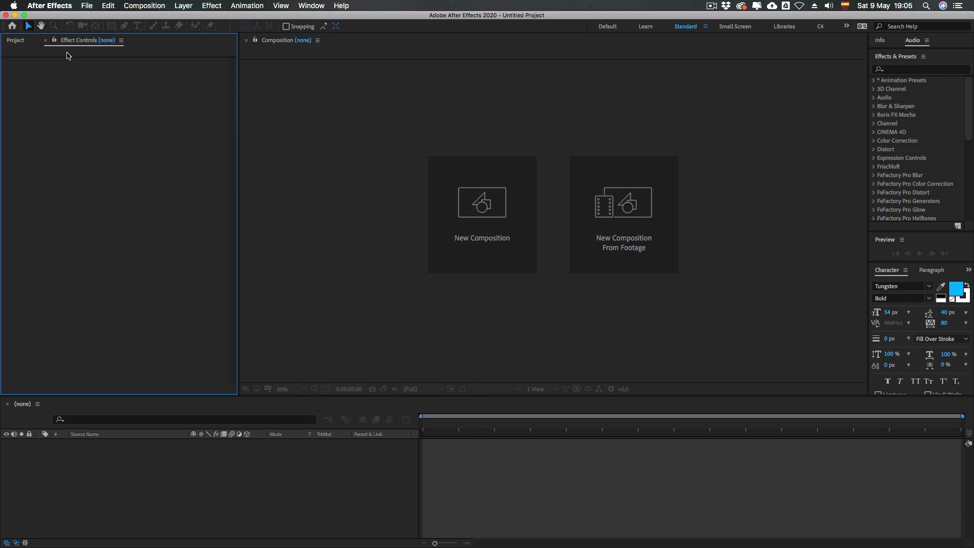
{"action": "left_click", "coordinate": [313, 6]}
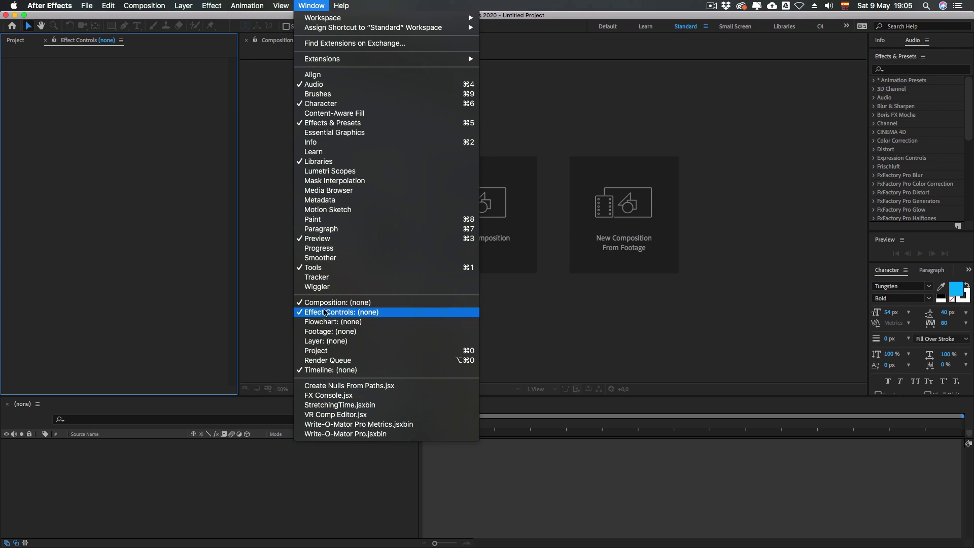
{"action": "left_click", "coordinate": [130, 118]}
{"action": "left_click", "coordinate": [17, 42]}
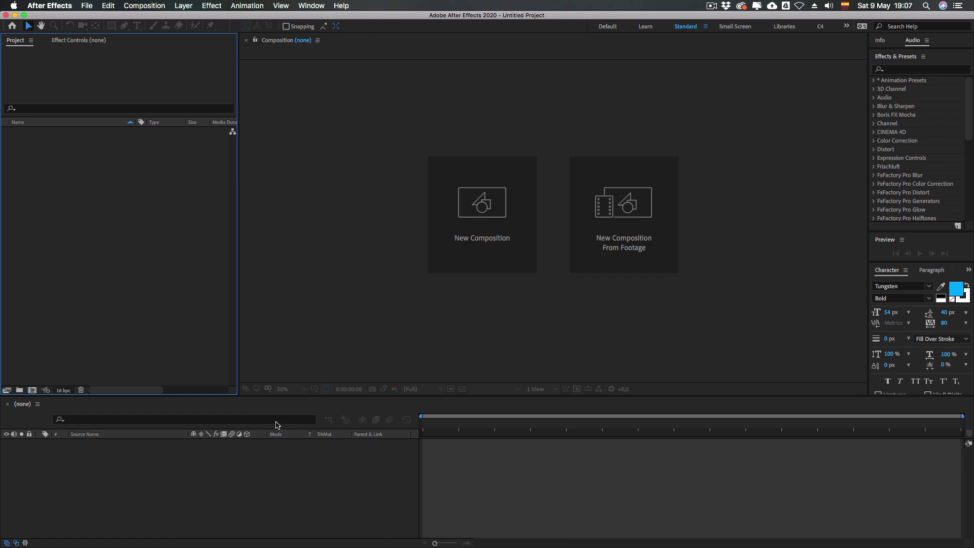
{"action": "left_click", "coordinate": [316, 465]}
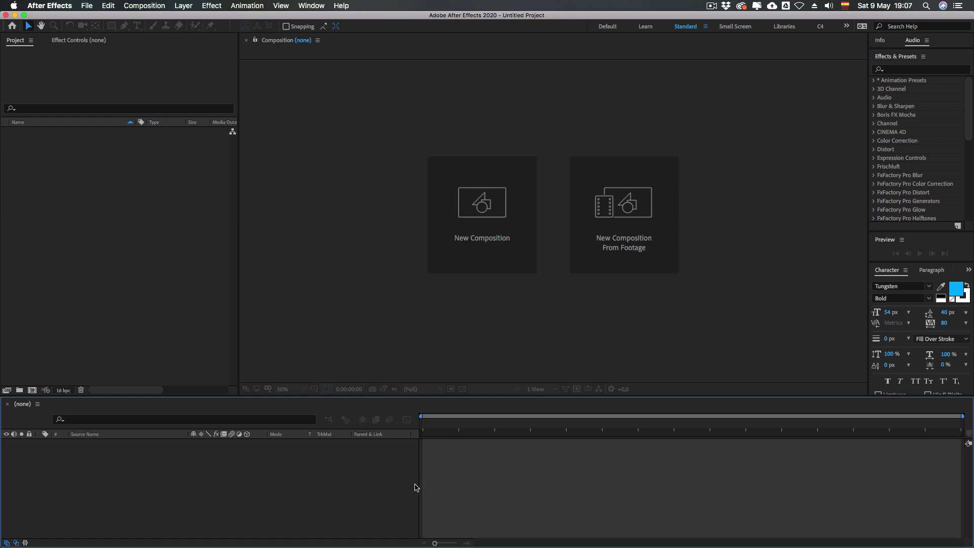
{"action": "left_click", "coordinate": [146, 153]}
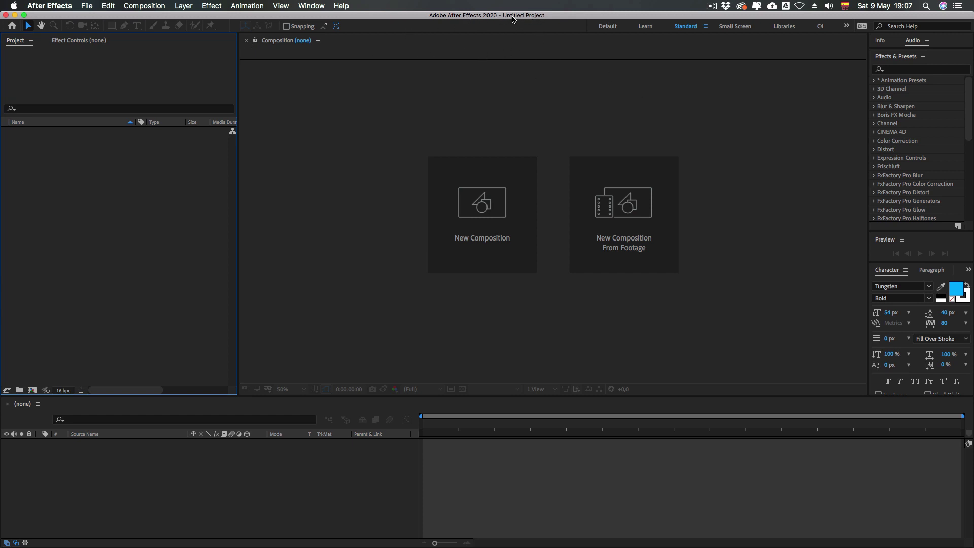
{"action": "left_click", "coordinate": [87, 6]}
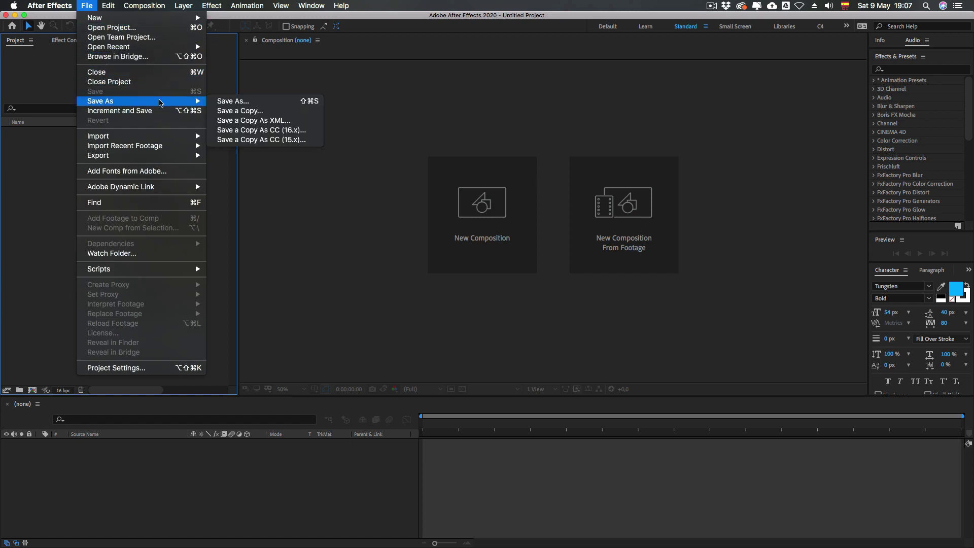
{"action": "left_click", "coordinate": [65, 133]}
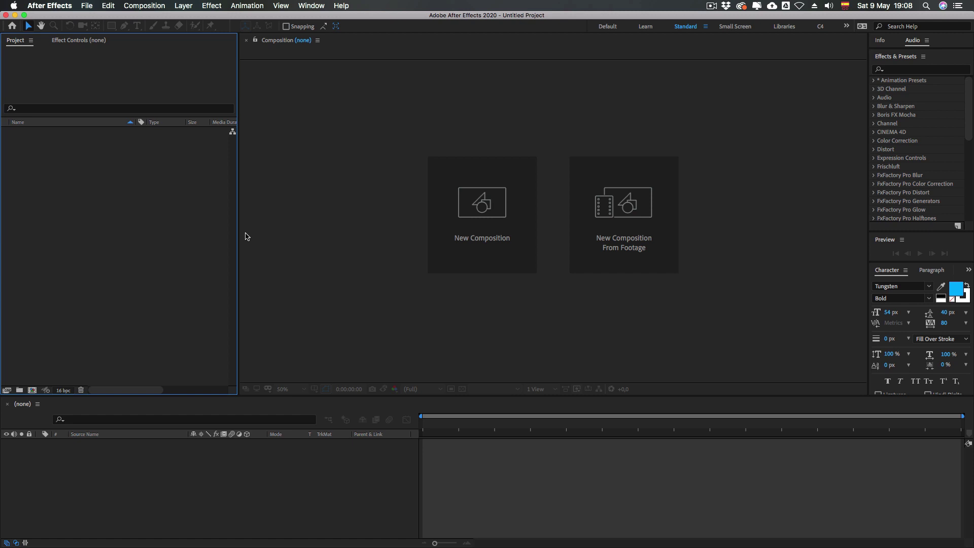
{"action": "left_click", "coordinate": [143, 6]}
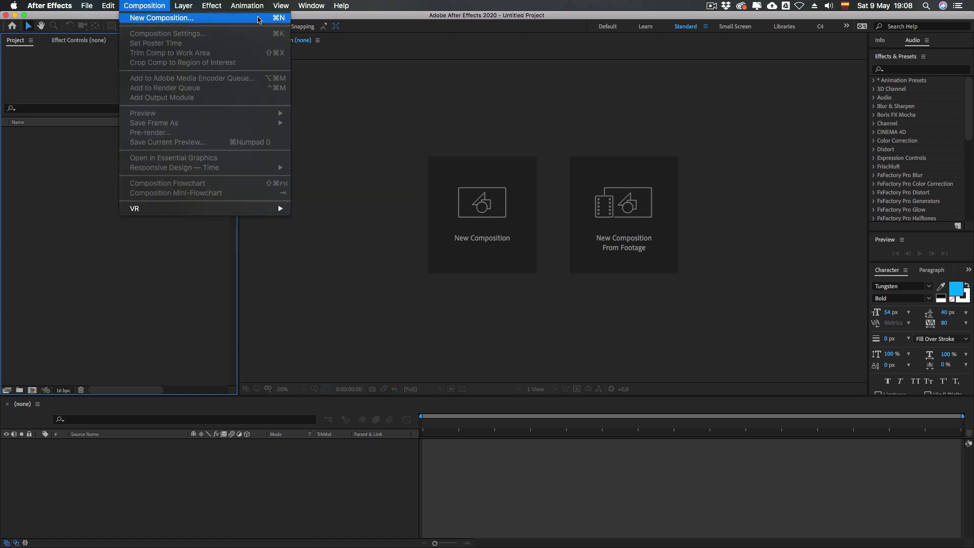
{"action": "left_click", "coordinate": [98, 183]}
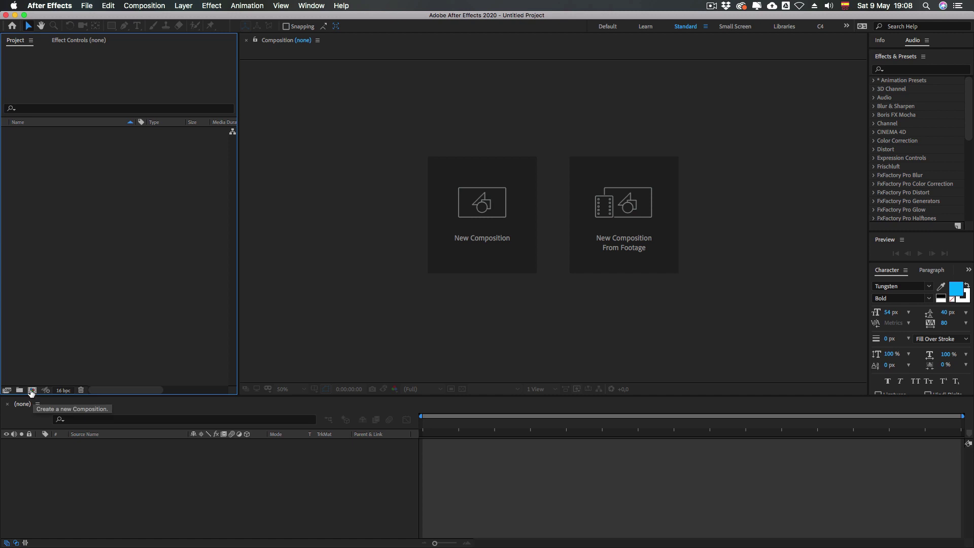
- Start a new composition and look through the presets offered in its settings, keeping the Custom preset
{"action": "left_click", "coordinate": [32, 391]}
{"action": "left_click_drag", "start_coordinate": [463, 89], "coordinate": [483, 106]}
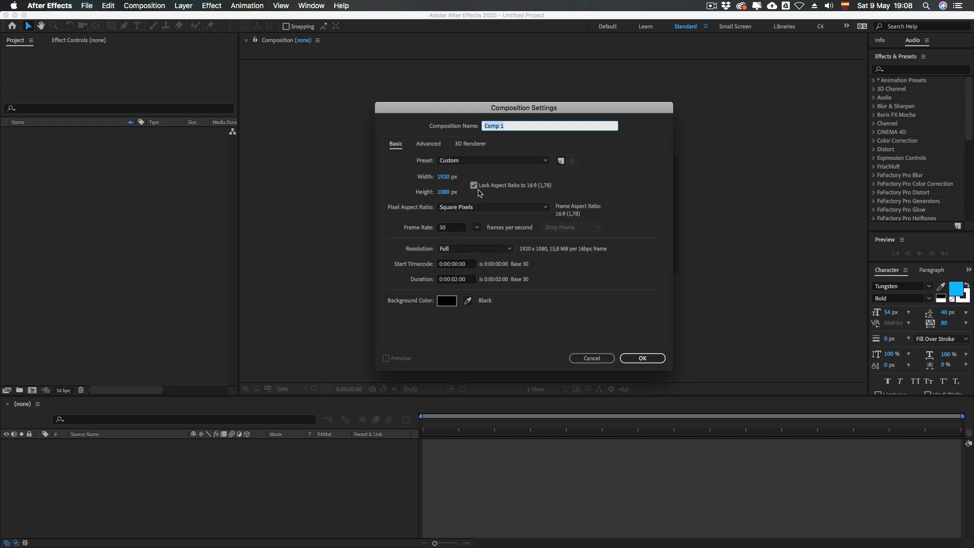
{"action": "left_click", "coordinate": [511, 126]}
{"action": "triple_click", "coordinate": [494, 125]}
{"action": "left_click", "coordinate": [397, 170]}
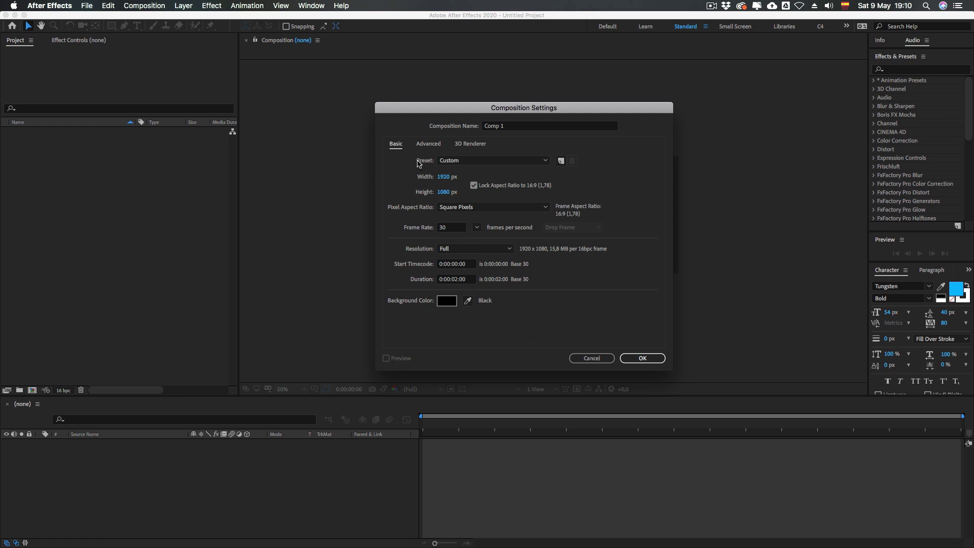
{"action": "left_click", "coordinate": [472, 161]}
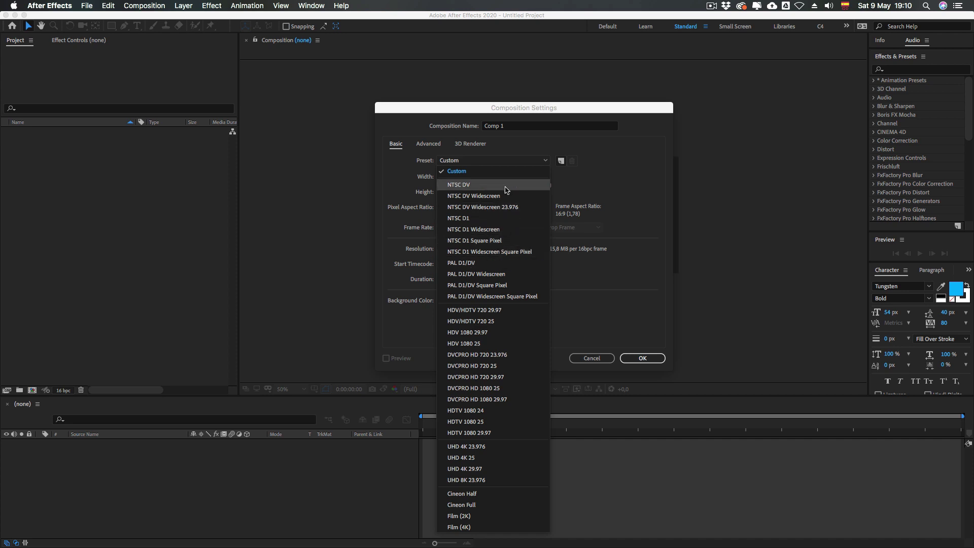
{"action": "left_click", "coordinate": [593, 191]}
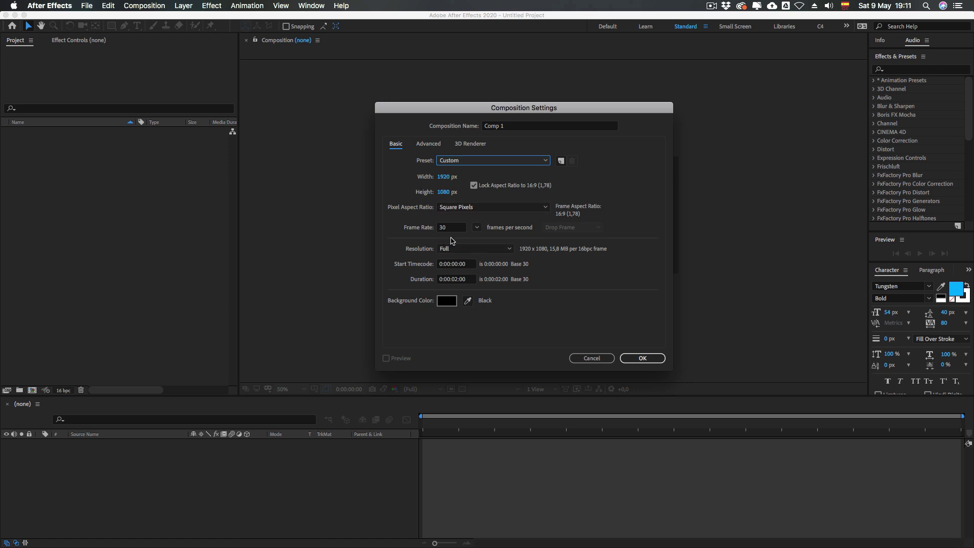
{"action": "left_click", "coordinate": [458, 162]}
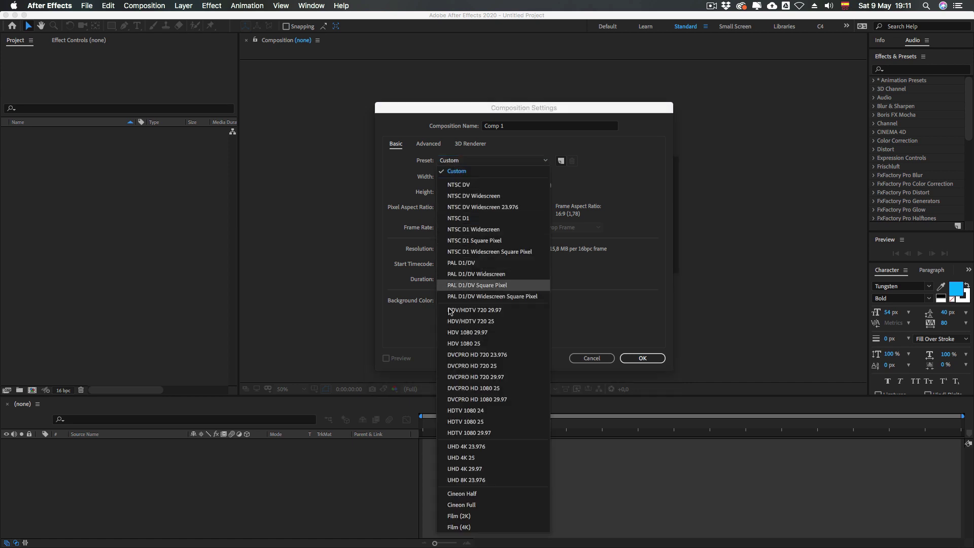
{"action": "left_click", "coordinate": [602, 171]}
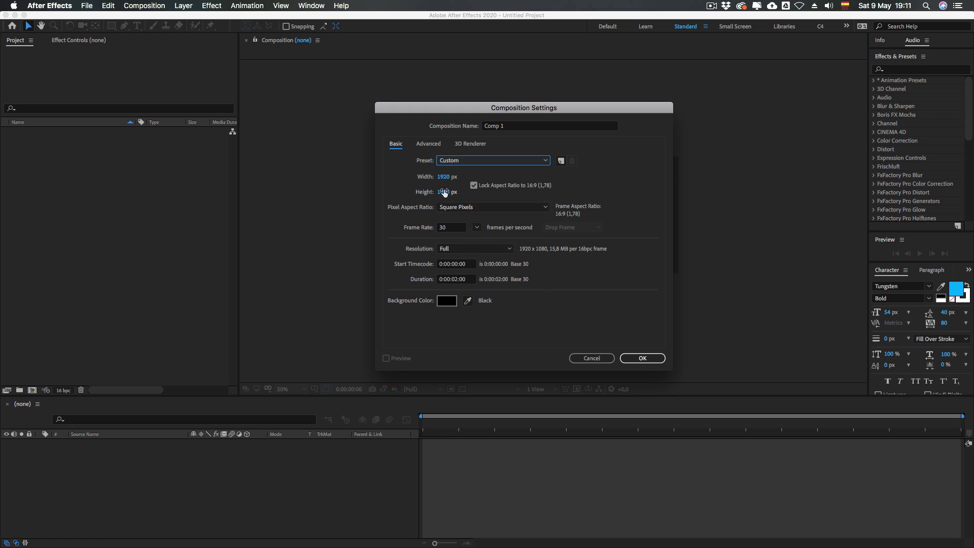
- Switch to Krita and sketch a wide white rectangle in the upper part of the canvas to represent the video frame
{"action": "key", "text": "super+Tab"}
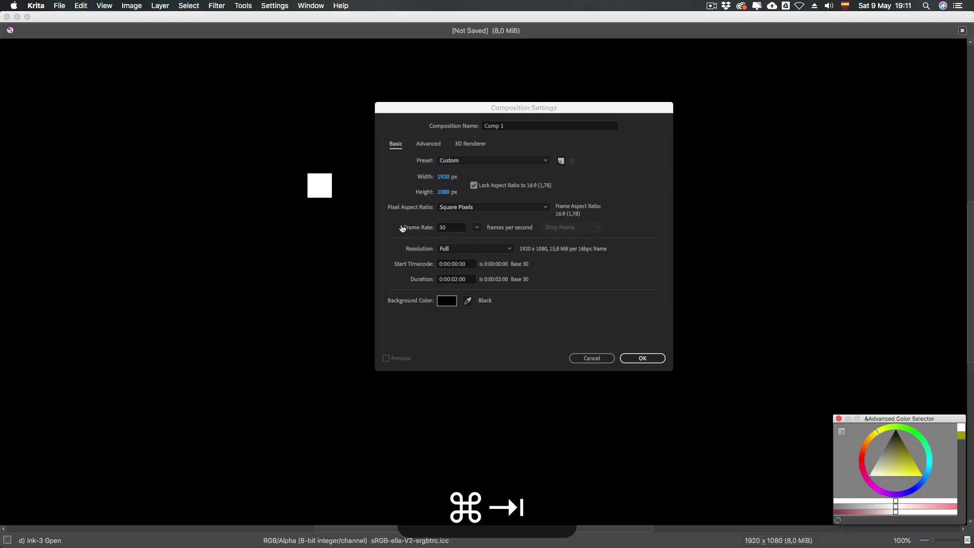
{"action": "left_click", "coordinate": [263, 203]}
{"action": "left_click_drag", "start_coordinate": [505, 133], "coordinate": [215, 134]}
{"action": "mouse_move", "coordinate": [507, 132]}
{"action": "left_mouse_down"}
{"action": "mouse_move", "coordinate": [515, 264]}
{"action": "mouse_move", "coordinate": [489, 262]}
{"action": "mouse_move", "coordinate": [516, 266]}
{"action": "mouse_move", "coordinate": [213, 267]}
{"action": "left_mouse_up"}
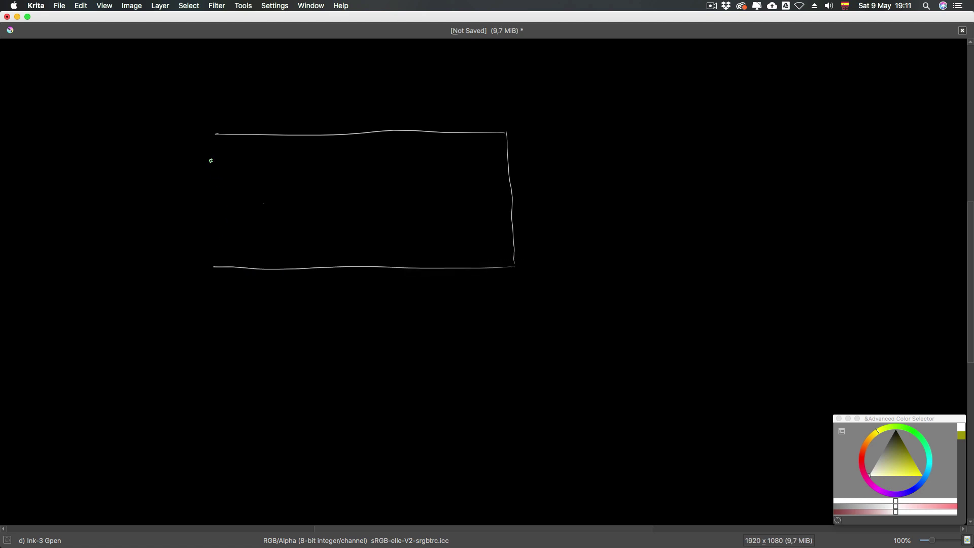
{"action": "left_click_drag", "start_coordinate": [216, 128], "coordinate": [214, 274]}
- Label the rectangle's width above it with a handwritten "X px" and a horizontal dimension line with end marks
{"action": "left_click_drag", "start_coordinate": [334, 118], "coordinate": [333, 120]}
{"action": "mouse_move", "coordinate": [325, 106]}
{"action": "left_mouse_down"}
{"action": "mouse_move", "coordinate": [363, 129]}
{"action": "mouse_move", "coordinate": [359, 119]}
{"action": "left_mouse_up"}
{"action": "mouse_move", "coordinate": [383, 112]}
{"action": "left_mouse_down"}
{"action": "mouse_move", "coordinate": [376, 121]}
{"action": "mouse_move", "coordinate": [520, 117]}
{"action": "left_mouse_up"}
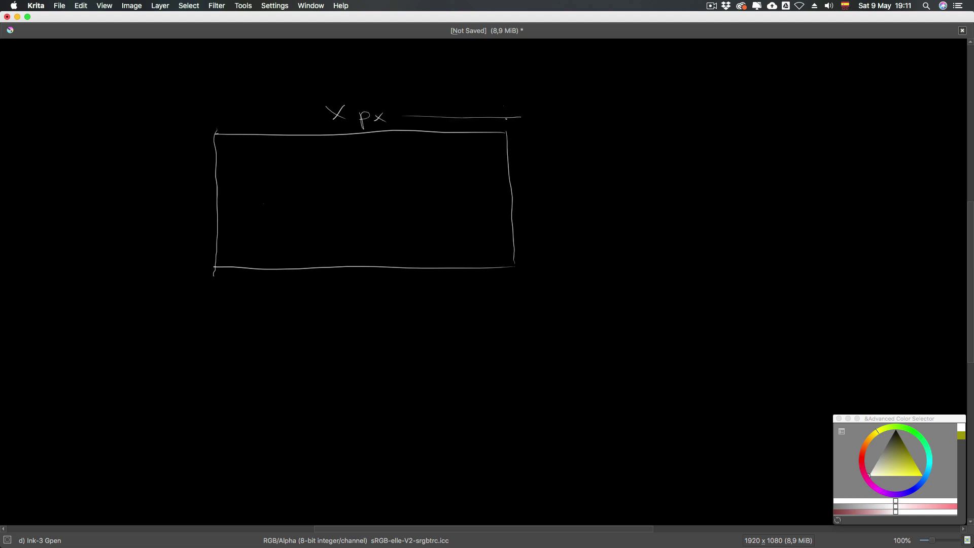
{"action": "left_click_drag", "start_coordinate": [316, 115], "coordinate": [211, 115]}
{"action": "left_click_drag", "start_coordinate": [210, 106], "coordinate": [209, 125]}
- Label the rectangle's height beside it with a handwritten "x px" and a vertical dimension line with end marks
{"action": "mouse_move", "coordinate": [155, 188]}
{"action": "left_mouse_down"}
{"action": "mouse_move", "coordinate": [143, 199]}
{"action": "mouse_move", "coordinate": [166, 199]}
{"action": "left_mouse_up"}
{"action": "mouse_move", "coordinate": [188, 192]}
{"action": "left_mouse_down"}
{"action": "mouse_move", "coordinate": [178, 202]}
{"action": "mouse_move", "coordinate": [190, 202]}
{"action": "left_mouse_up"}
{"action": "left_click_drag", "start_coordinate": [187, 141], "coordinate": [186, 177]}
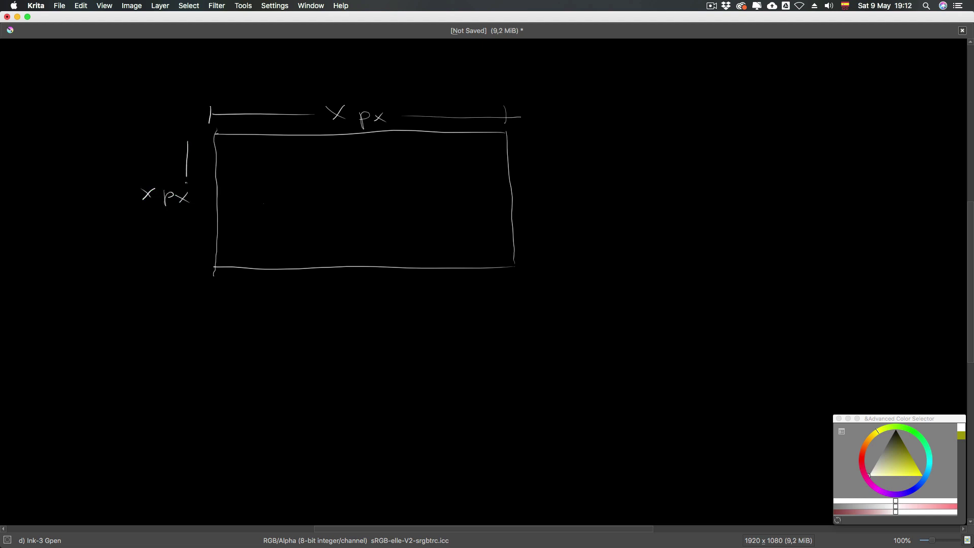
{"action": "left_click_drag", "start_coordinate": [172, 137], "coordinate": [198, 137]}
{"action": "left_click_drag", "start_coordinate": [183, 223], "coordinate": [185, 271]}
- Draw six horizontal lines across the rectangle to divide it into rows of pixels
{"action": "left_click_drag", "start_coordinate": [509, 151], "coordinate": [219, 152]}
{"action": "left_click_drag", "start_coordinate": [491, 171], "coordinate": [210, 166]}
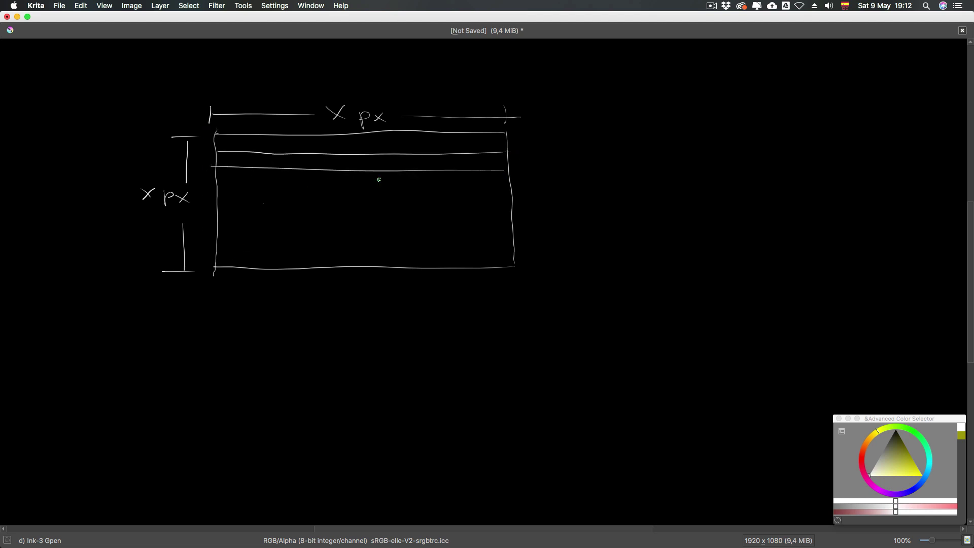
{"action": "left_click_drag", "start_coordinate": [511, 192], "coordinate": [195, 189]}
{"action": "left_click_drag", "start_coordinate": [508, 215], "coordinate": [209, 213]}
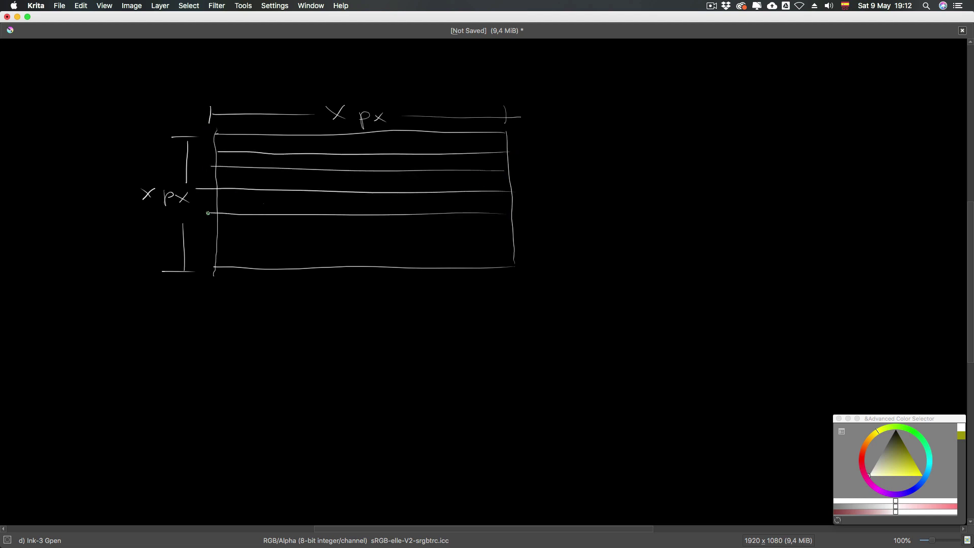
{"action": "left_click_drag", "start_coordinate": [510, 234], "coordinate": [193, 229]}
{"action": "left_click_drag", "start_coordinate": [509, 251], "coordinate": [181, 252]}
- Draw vertical lines down through the rectangle to complete the pixel grid
{"action": "mouse_move", "coordinate": [234, 132]}
{"action": "left_mouse_down"}
{"action": "mouse_move", "coordinate": [223, 273]}
{"action": "mouse_move", "coordinate": [246, 189]}
{"action": "mouse_move", "coordinate": [254, 283]}
{"action": "left_mouse_up"}
{"action": "left_click_drag", "start_coordinate": [277, 131], "coordinate": [287, 278]}
{"action": "left_click_drag", "start_coordinate": [304, 127], "coordinate": [308, 272]}
{"action": "left_click_drag", "start_coordinate": [337, 146], "coordinate": [335, 271]}
{"action": "left_click_drag", "start_coordinate": [372, 147], "coordinate": [375, 267]}
{"action": "left_click_drag", "start_coordinate": [395, 131], "coordinate": [401, 207]}
{"action": "left_click_drag", "start_coordinate": [401, 249], "coordinate": [402, 260]}
{"action": "left_click_drag", "start_coordinate": [420, 134], "coordinate": [429, 265]}
{"action": "mouse_move", "coordinate": [446, 136]}
{"action": "left_mouse_down"}
{"action": "mouse_move", "coordinate": [451, 271]}
{"action": "mouse_move", "coordinate": [477, 247]}
{"action": "mouse_move", "coordinate": [472, 285]}
{"action": "left_mouse_up"}
{"action": "left_click_drag", "start_coordinate": [492, 134], "coordinate": [510, 274]}
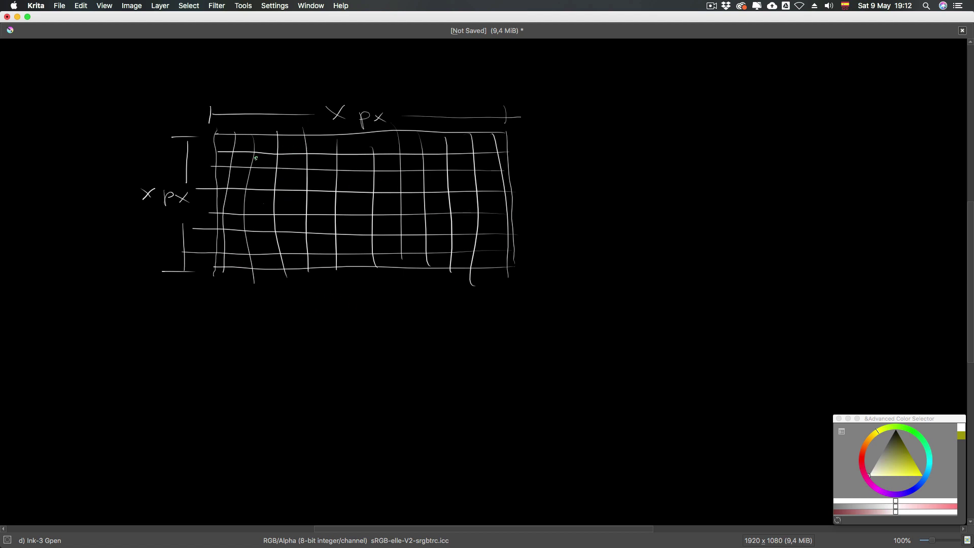
- Switch back to After Effects and inspect the new composition's width and height fields without changing their values
{"action": "key", "text": "super+Tab"}
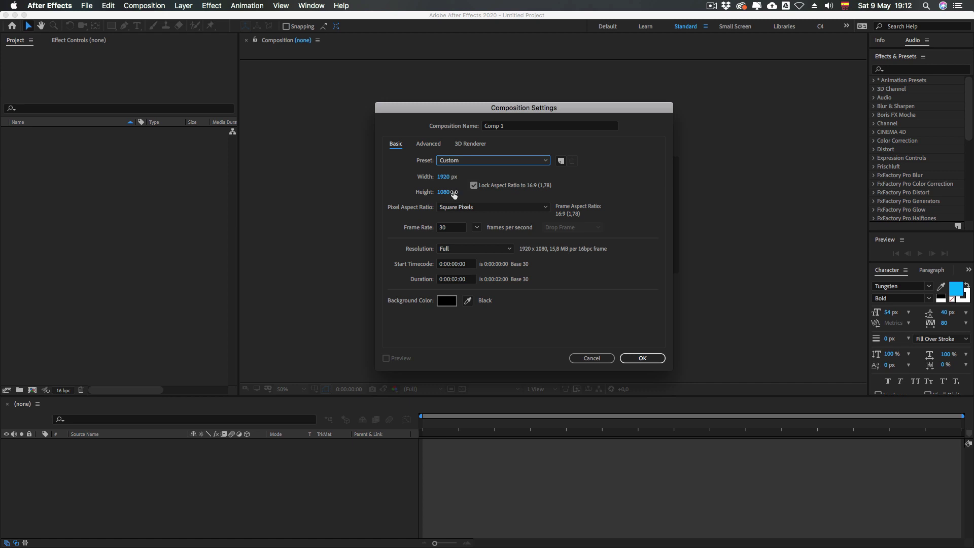
{"action": "left_click", "coordinate": [444, 177]}
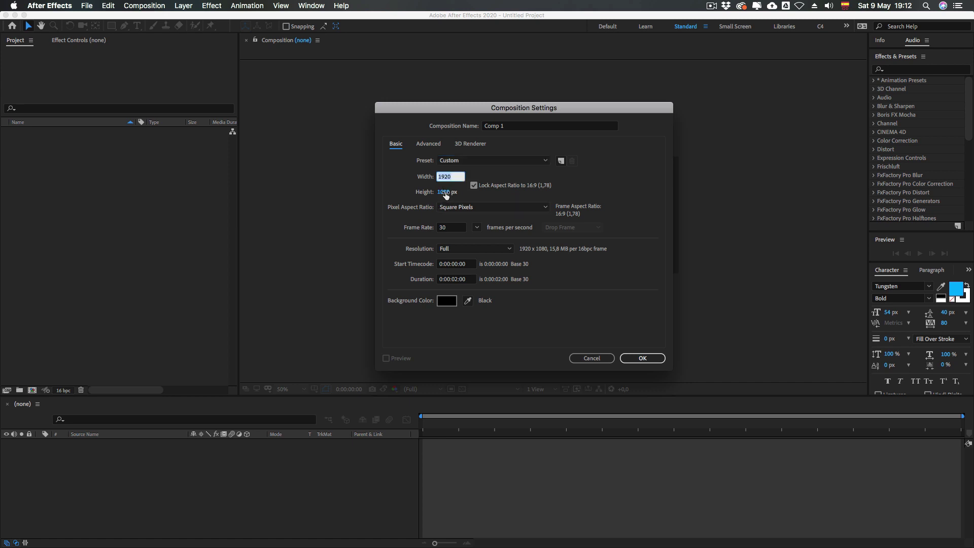
{"action": "left_click", "coordinate": [445, 193]}
{"action": "left_click", "coordinate": [499, 199]}
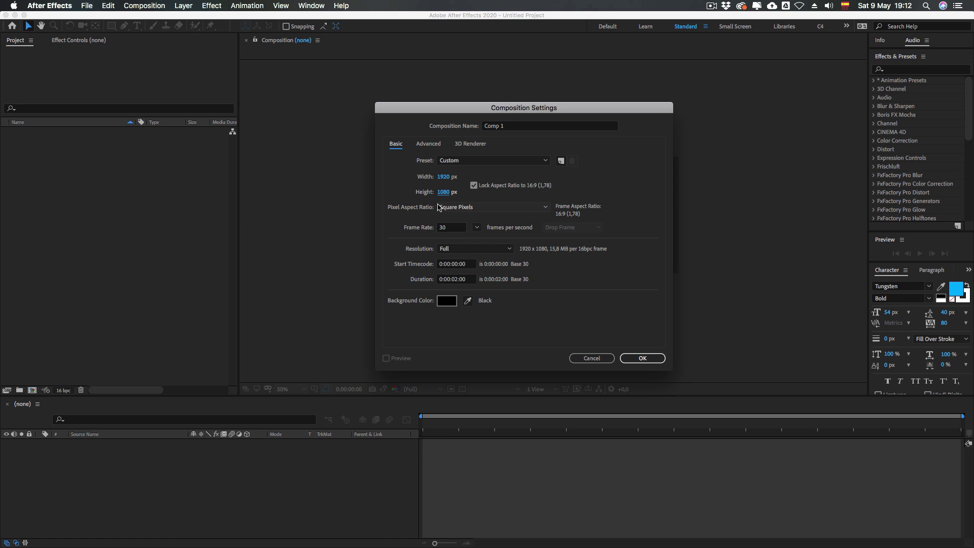
{"action": "left_click", "coordinate": [444, 177]}
{"action": "left_click", "coordinate": [487, 194]}
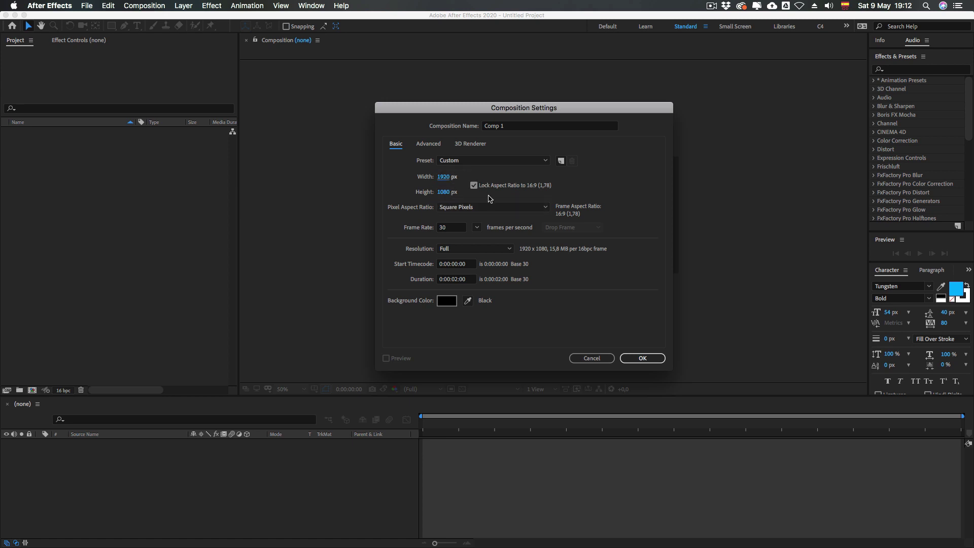
- Set the composition's width to 1280 px with the aspect ratio locked, and review the pixel aspect ratio options without changing them
{"action": "left_click", "coordinate": [443, 177]}
{"action": "type", "text": "1280"}
{"action": "key", "text": "Tab"}
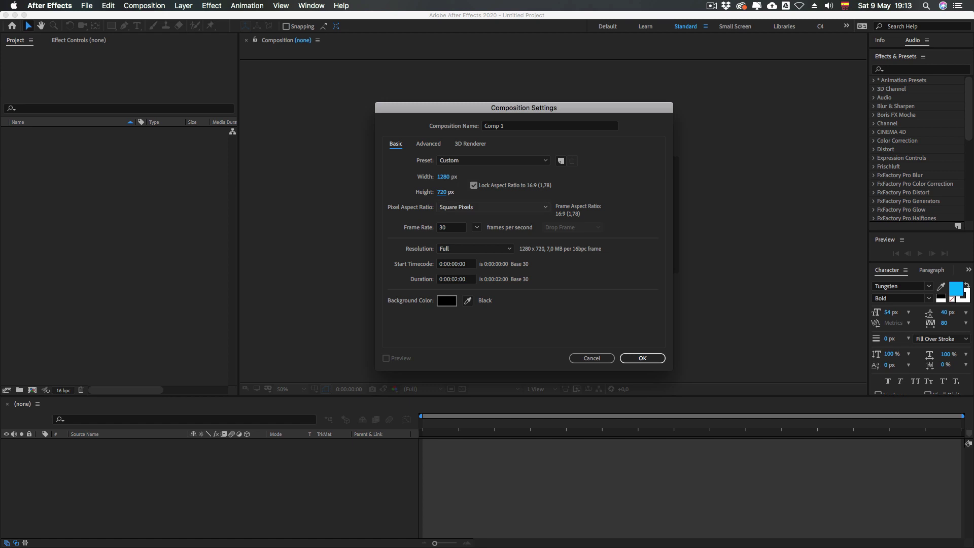
{"action": "left_click", "coordinate": [493, 207]}
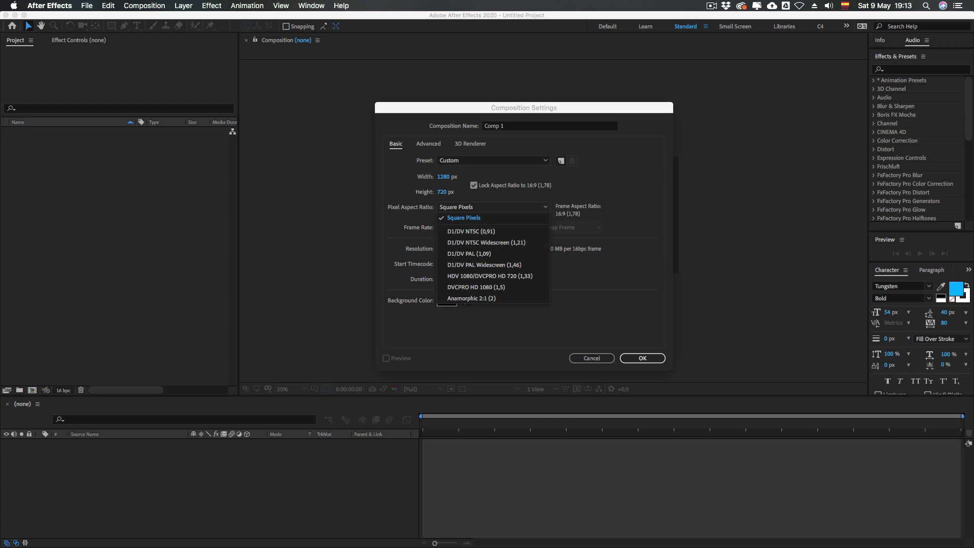
{"action": "key", "text": "Escape"}
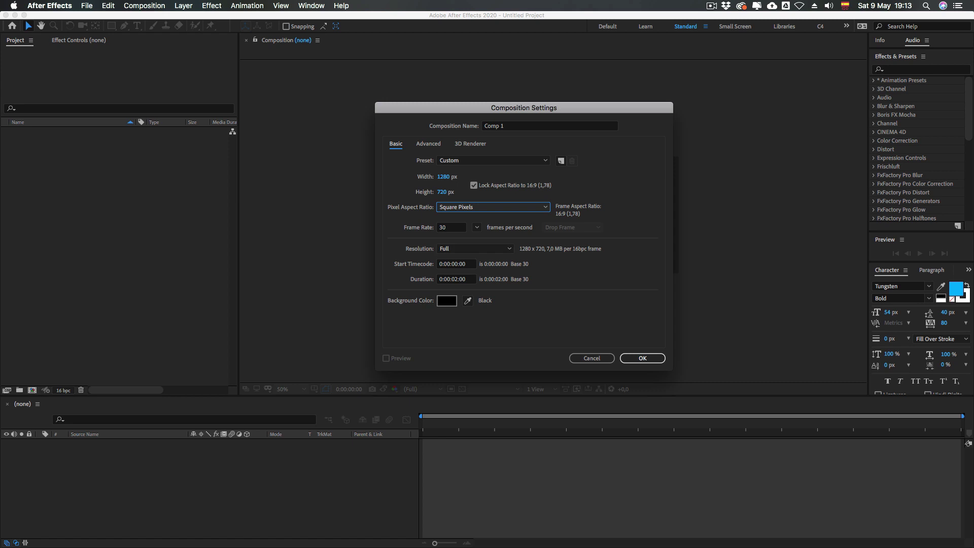
- Examine the composition's frame rate field and its list of standard rates without changing the value
{"action": "key", "text": "Tab"}
{"action": "key", "text": "Tab"}
{"action": "left_click", "coordinate": [451, 227]}
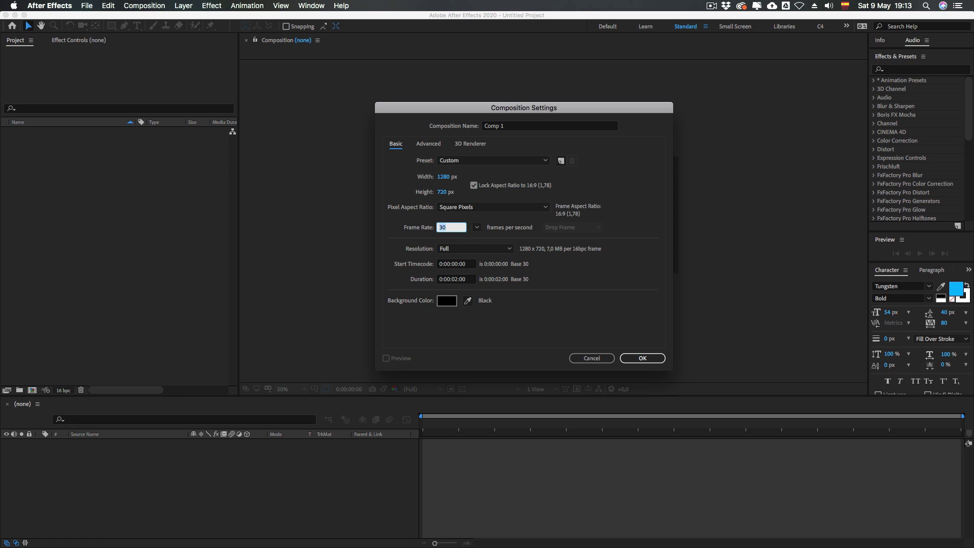
{"action": "key", "text": "Tab"}
{"action": "key", "text": "shift+Tab"}
{"action": "key", "text": "Tab"}
{"action": "left_click", "coordinate": [451, 228]}
{"action": "left_click", "coordinate": [450, 227]}
{"action": "double_click", "coordinate": [443, 228]}
{"action": "left_click", "coordinate": [477, 227]}
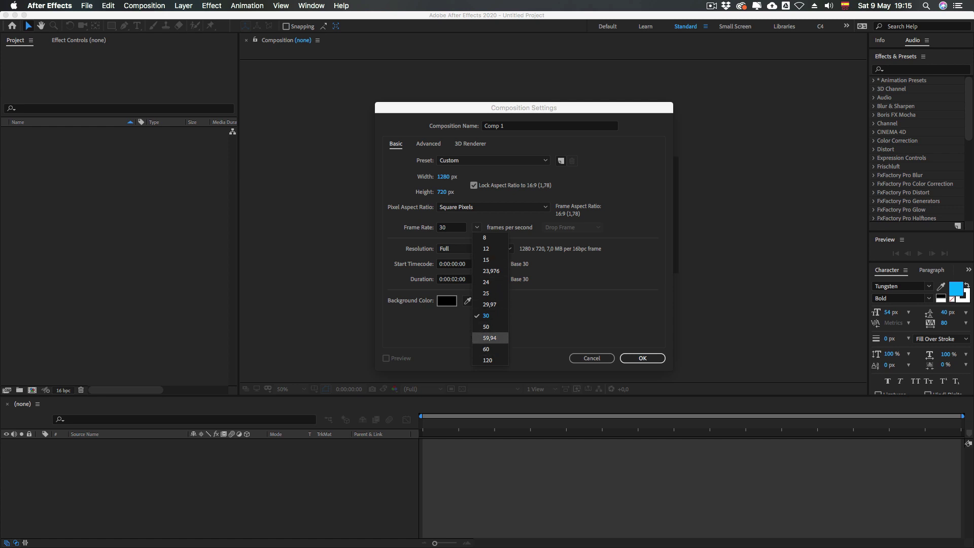
{"action": "left_click", "coordinate": [450, 227]}
{"action": "left_click", "coordinate": [447, 227]}
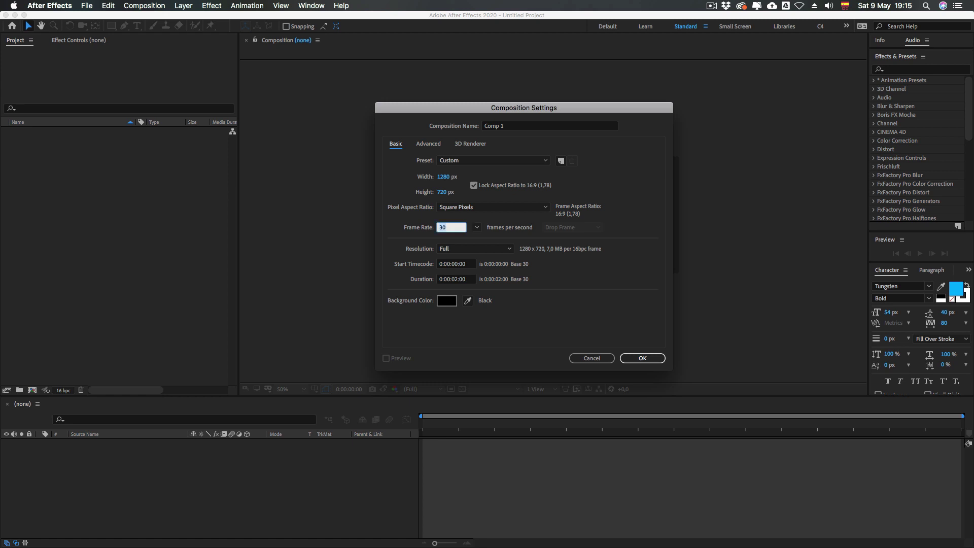
- Review the resolution options and keep the composition's resolution at Full
{"action": "left_click", "coordinate": [451, 323]}
{"action": "left_click", "coordinate": [475, 248]}
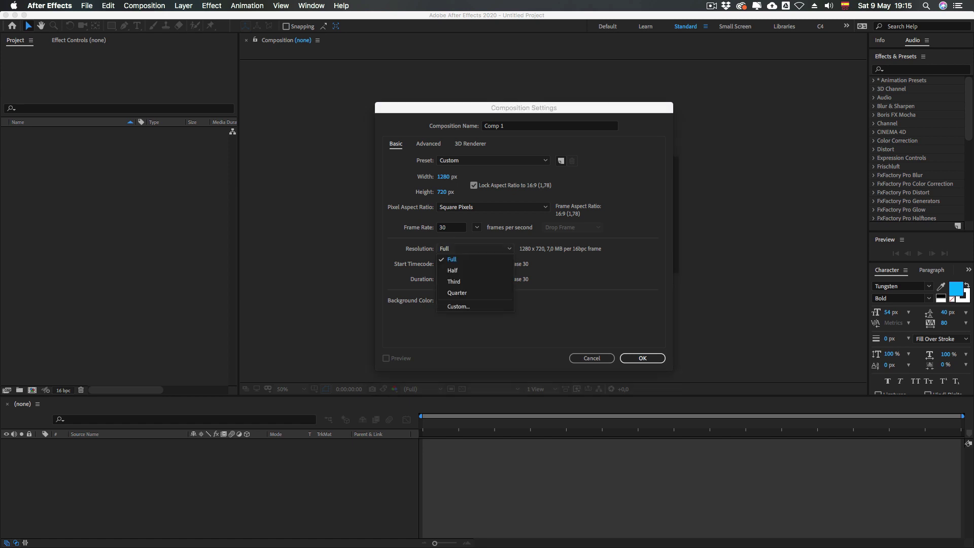
{"action": "left_click", "coordinate": [452, 259]}
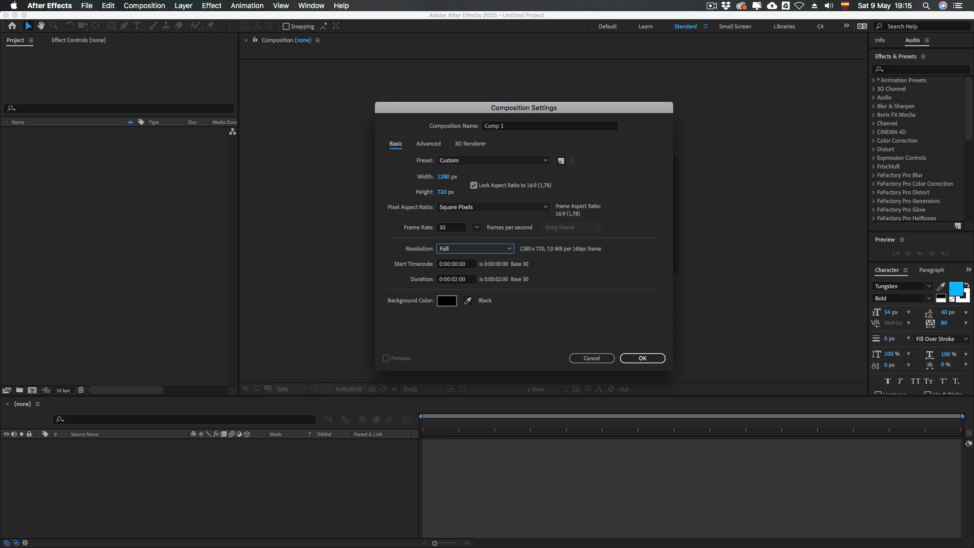
{"action": "triple_click", "coordinate": [494, 126]}
{"action": "mouse_move", "coordinate": [523, 107]}
{"action": "left_mouse_down"}
{"action": "mouse_move", "coordinate": [511, 103]}
{"action": "mouse_move", "coordinate": [530, 105]}
{"action": "left_mouse_up"}
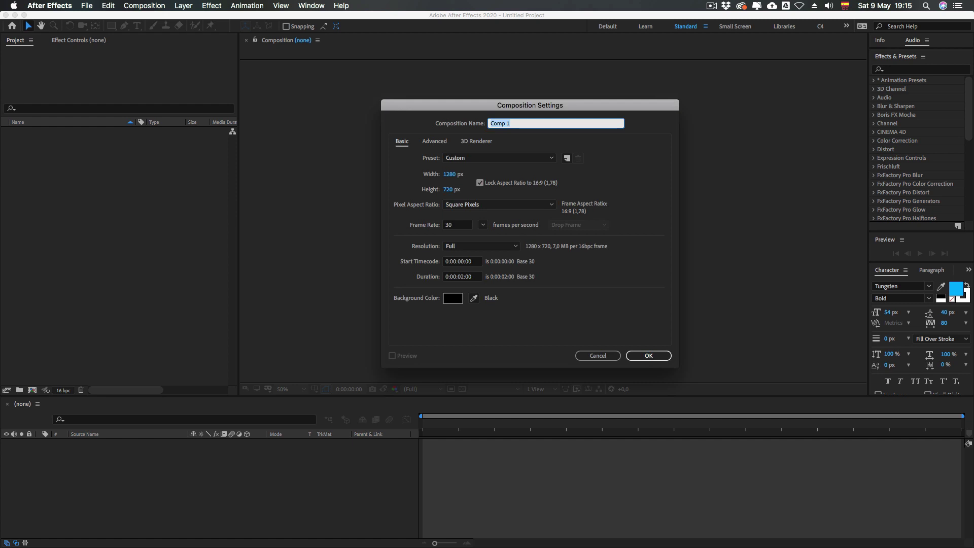
- Set the composition's duration to 0:00:04:00
{"action": "left_click", "coordinate": [472, 276]}
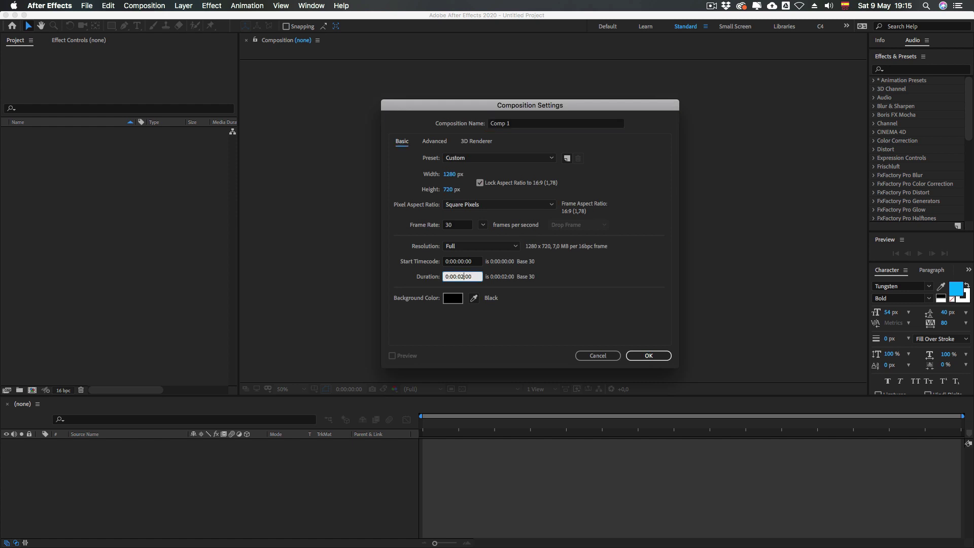
{"action": "key", "text": "BackSpace"}
{"action": "type", "text": "4"}
{"action": "left_click", "coordinate": [468, 277]}
{"action": "type", "text": "5"}
{"action": "key", "text": "super+a"}
{"action": "key", "text": "BackSpace"}
{"action": "type", "text": "0"}
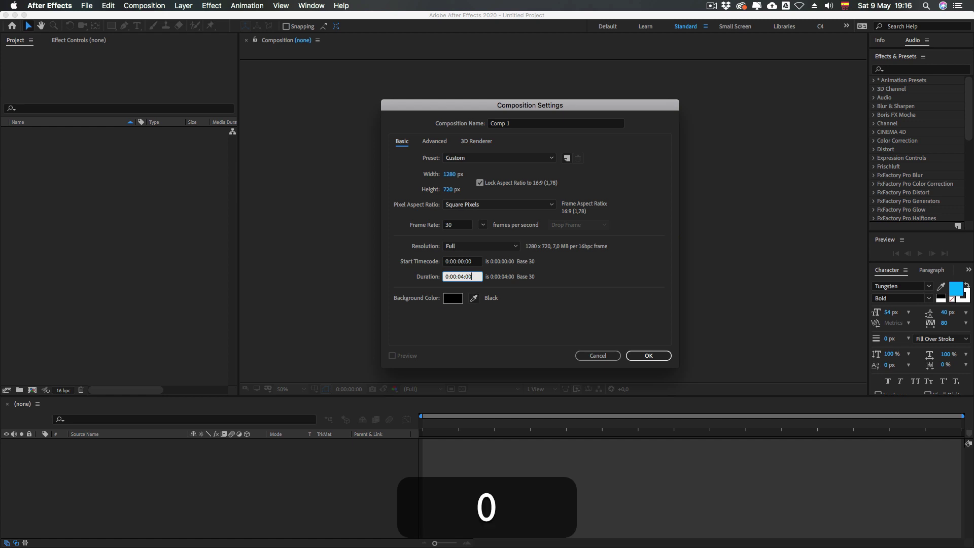
- Try out background colours for the composition and settle on black
{"action": "left_click", "coordinate": [453, 298]}
{"action": "mouse_move", "coordinate": [370, 195]}
{"action": "left_mouse_down"}
{"action": "mouse_move", "coordinate": [377, 176]}
{"action": "mouse_move", "coordinate": [321, 232]}
{"action": "mouse_move", "coordinate": [377, 304]}
{"action": "mouse_move", "coordinate": [249, 304]}
{"action": "left_mouse_up"}
{"action": "key", "text": "Return"}
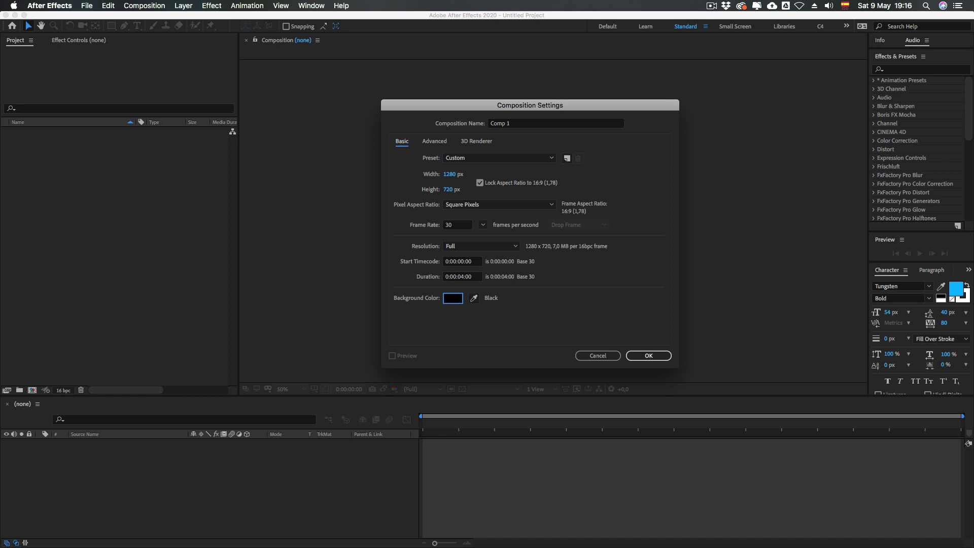
- Change the background colour to a dark red and create the composition with these settings
{"action": "left_click", "coordinate": [452, 299]}
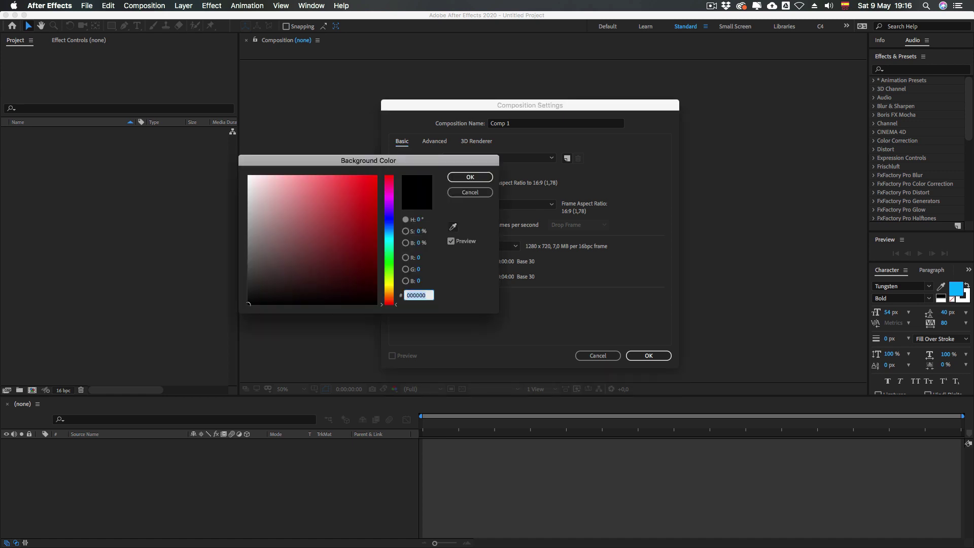
{"action": "left_click", "coordinate": [376, 284]}
{"action": "left_click", "coordinate": [470, 177]}
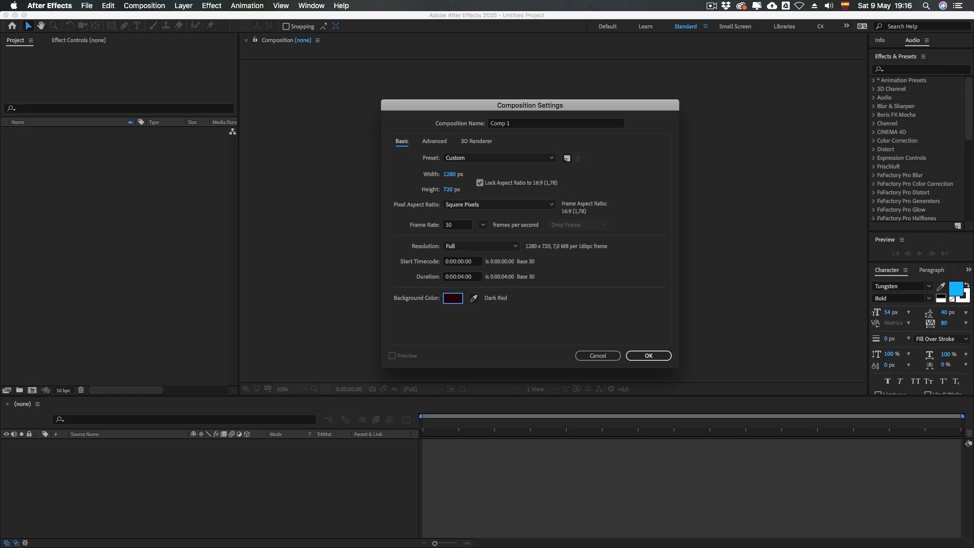
{"action": "key", "text": "Return"}
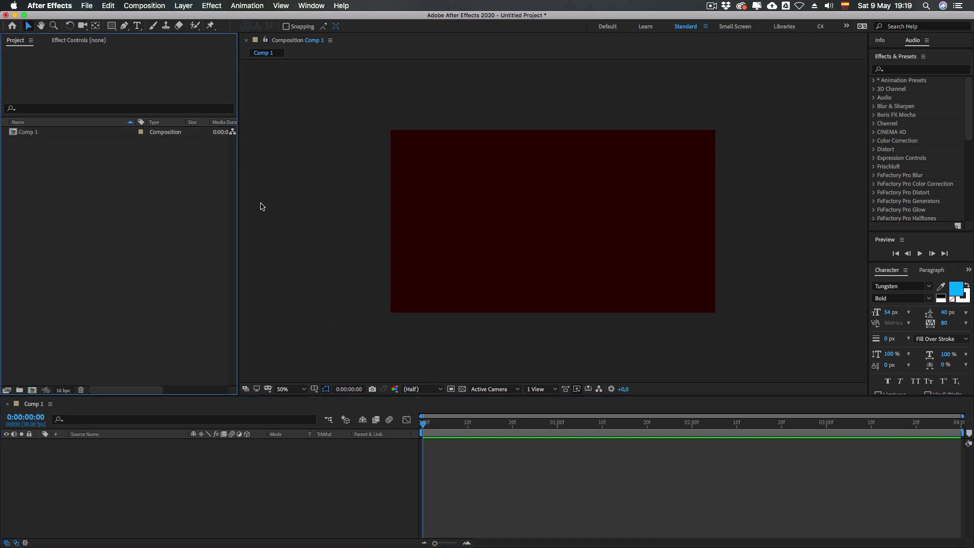
- Examine the new composition's entry and details in the project and its matching empty timeline
{"action": "left_click", "coordinate": [29, 134]}
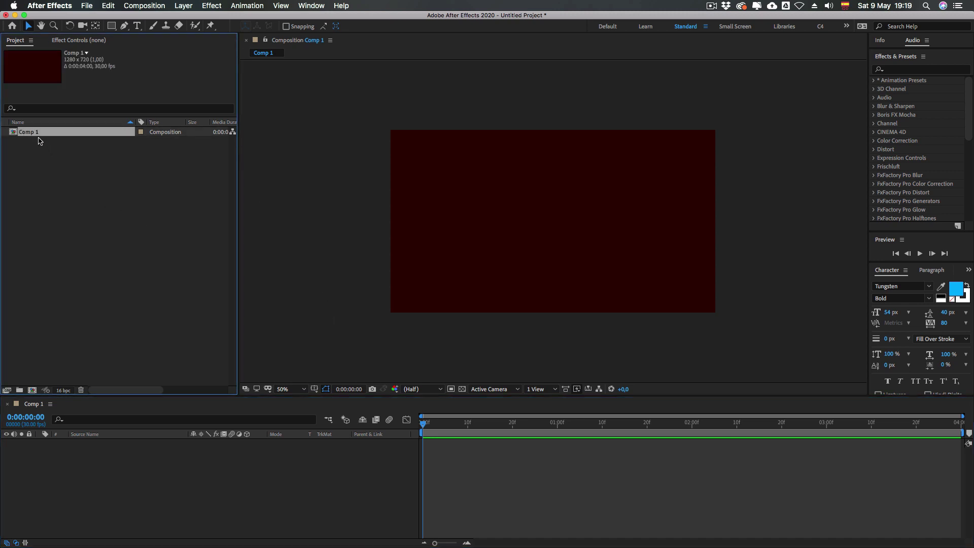
{"action": "left_click", "coordinate": [18, 157]}
{"action": "left_click", "coordinate": [17, 135]}
{"action": "left_click", "coordinate": [83, 147]}
{"action": "left_click", "coordinate": [29, 132]}
{"action": "left_click", "coordinate": [44, 146]}
{"action": "left_click", "coordinate": [23, 132]}
{"action": "left_click", "coordinate": [78, 460]}
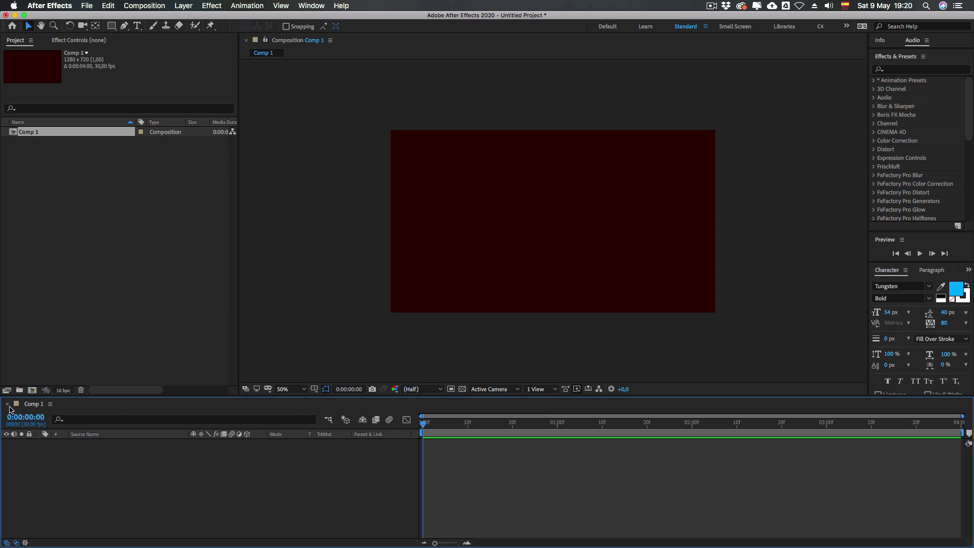
{"action": "left_click", "coordinate": [47, 173]}
{"action": "left_click", "coordinate": [64, 445]}
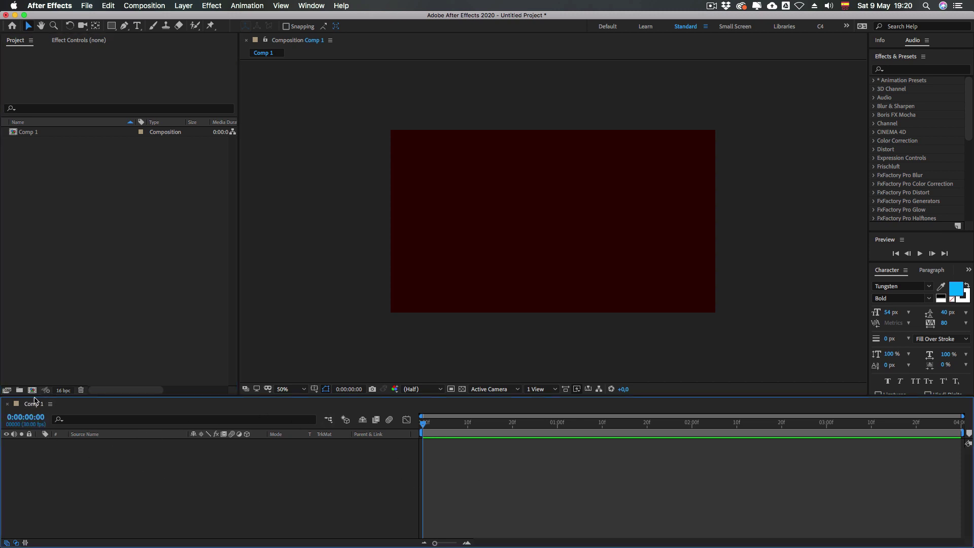
- Delete Comp 1 from the project and create a new composition with the same settings
{"action": "left_click", "coordinate": [27, 132]}
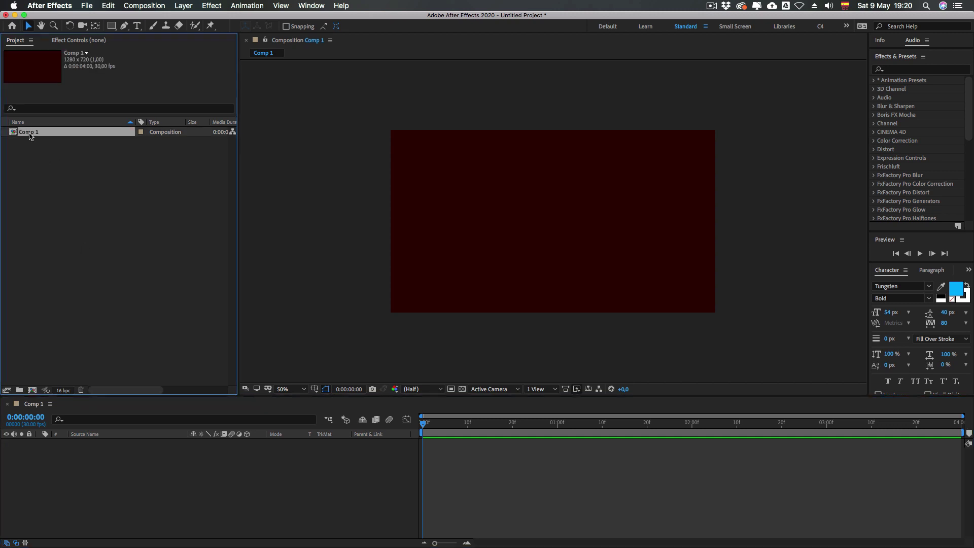
{"action": "key", "text": "BackSpace"}
{"action": "left_click", "coordinate": [143, 463]}
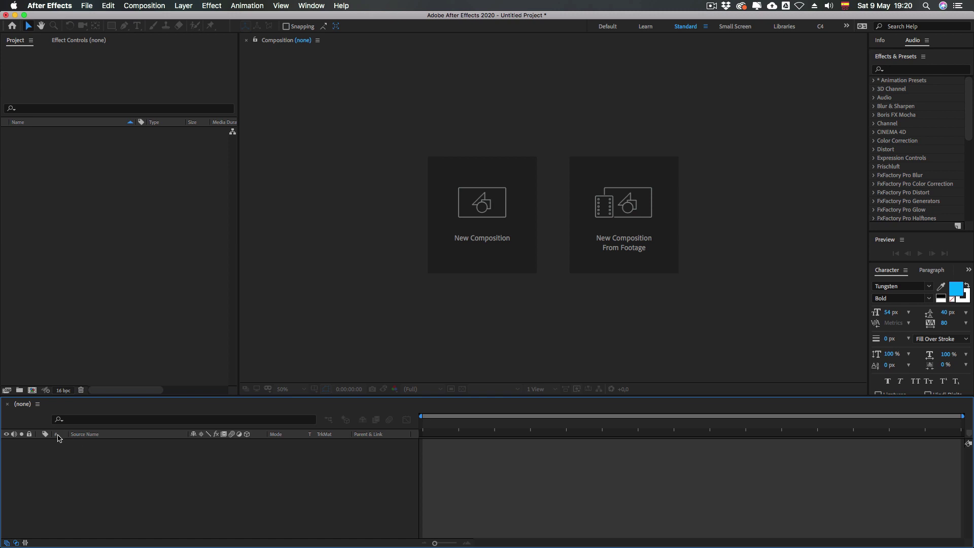
{"action": "left_click", "coordinate": [183, 277]}
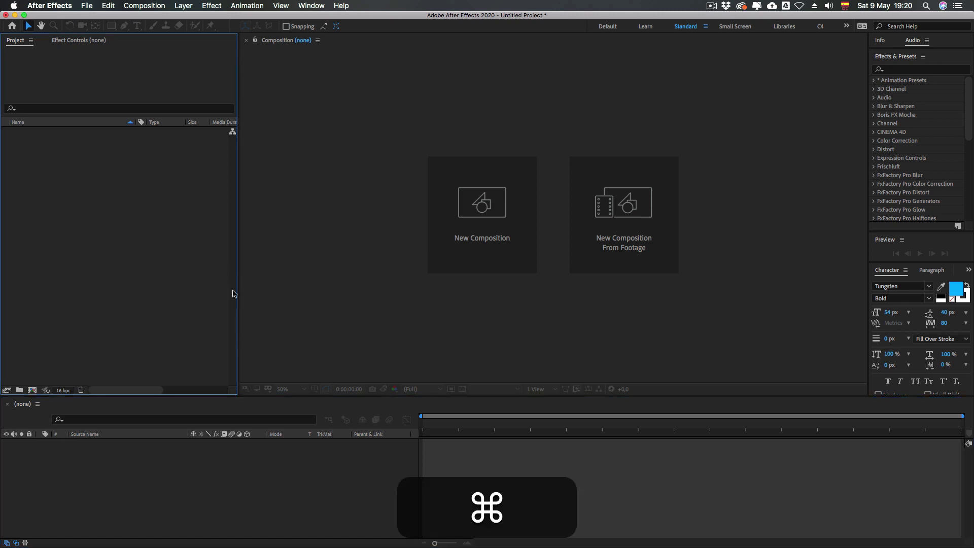
{"action": "key", "text": "super+n"}
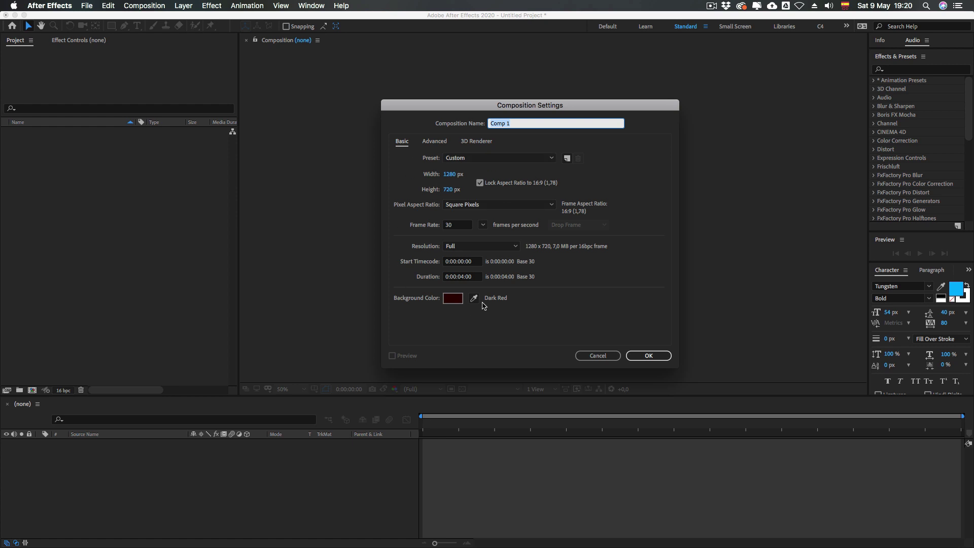
{"action": "left_click", "coordinate": [648, 357]}
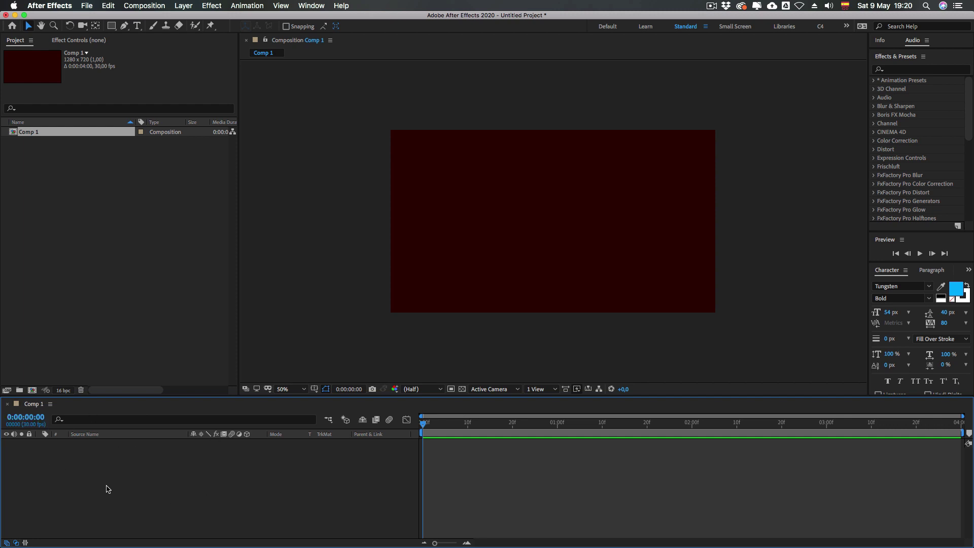
- Duplicate Comp 1 in the project and open the duplicate composition in its own timeline
{"action": "left_click", "coordinate": [38, 152]}
{"action": "left_click", "coordinate": [43, 133]}
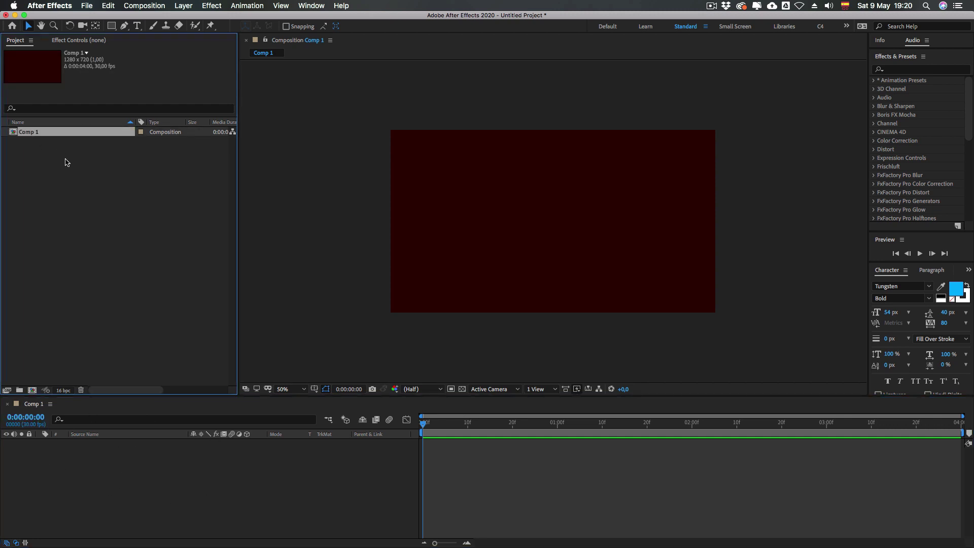
{"action": "key", "text": "super+d"}
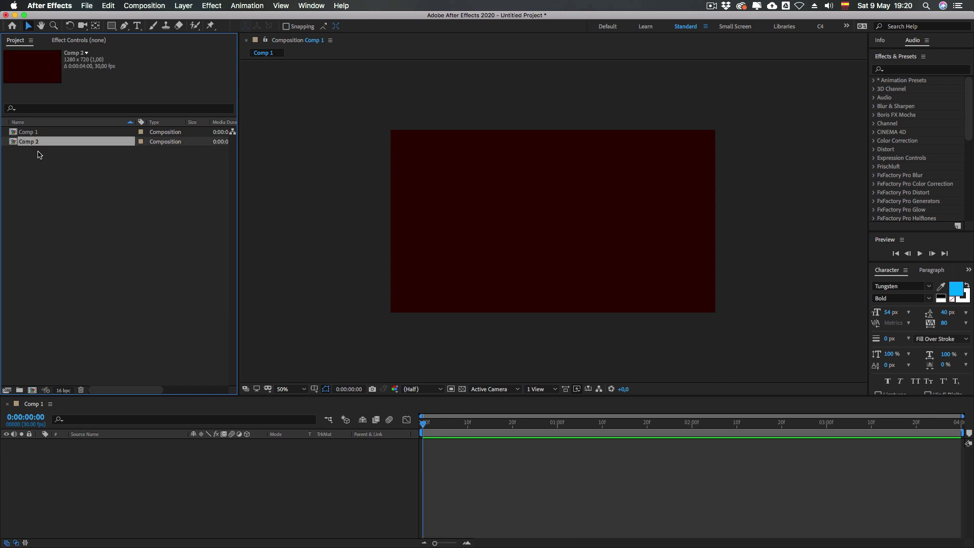
{"action": "double_click", "coordinate": [27, 142]}
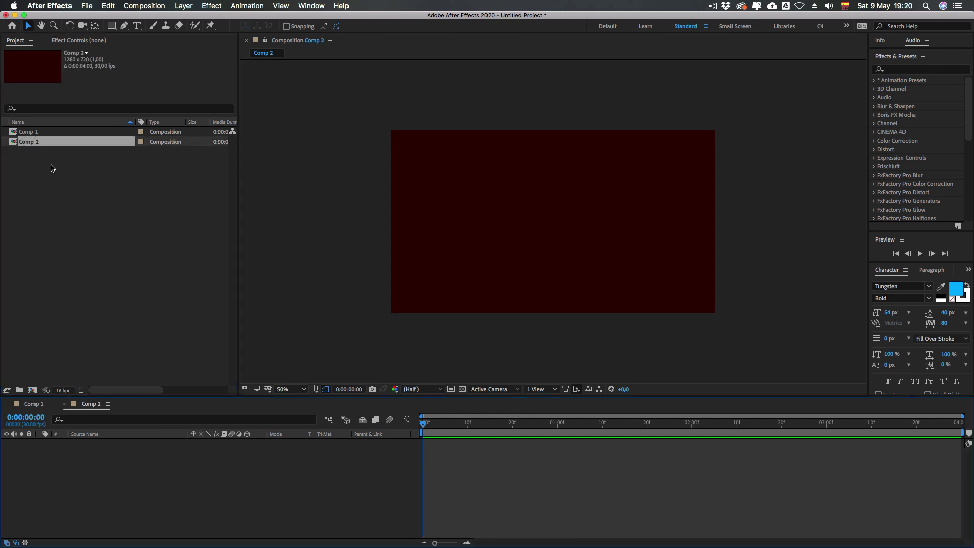
- Switch back and forth between the timelines of Comp 1 and its duplicate to compare them
{"action": "left_click", "coordinate": [34, 406]}
{"action": "left_click", "coordinate": [86, 406]}
{"action": "left_click", "coordinate": [35, 406]}
{"action": "left_click", "coordinate": [90, 406]}
{"action": "left_click", "coordinate": [30, 406]}
{"action": "left_click", "coordinate": [94, 405]}
{"action": "left_click", "coordinate": [38, 406]}
{"action": "left_click", "coordinate": [92, 406]}
{"action": "left_click", "coordinate": [37, 407]}
- Close the duplicate composition's timeline and delete the duplicate from the project
{"action": "left_click", "coordinate": [65, 404]}
{"action": "left_click", "coordinate": [28, 160]}
{"action": "left_click", "coordinate": [29, 142]}
{"action": "key", "text": "BackSpace"}
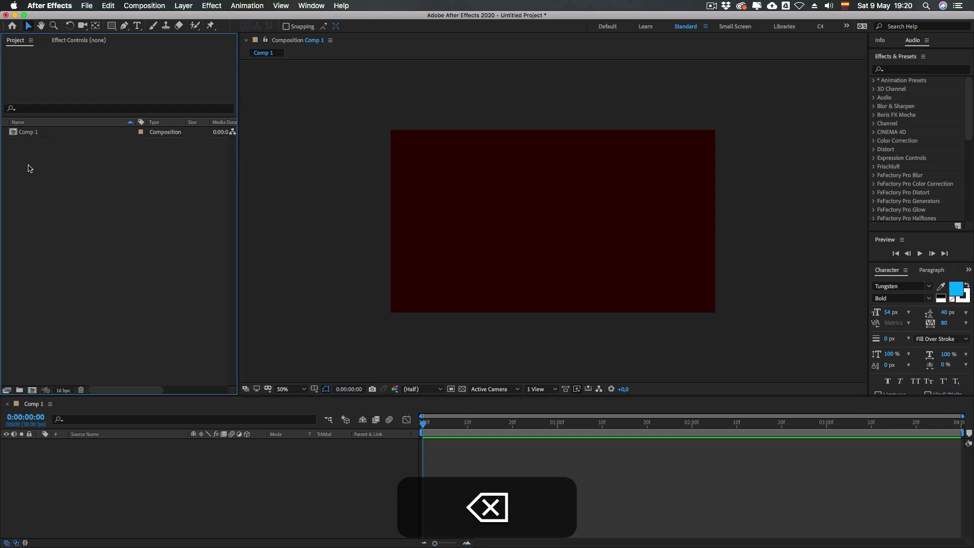
- Add a new text layer to Comp 1
{"action": "left_click", "coordinate": [29, 134]}
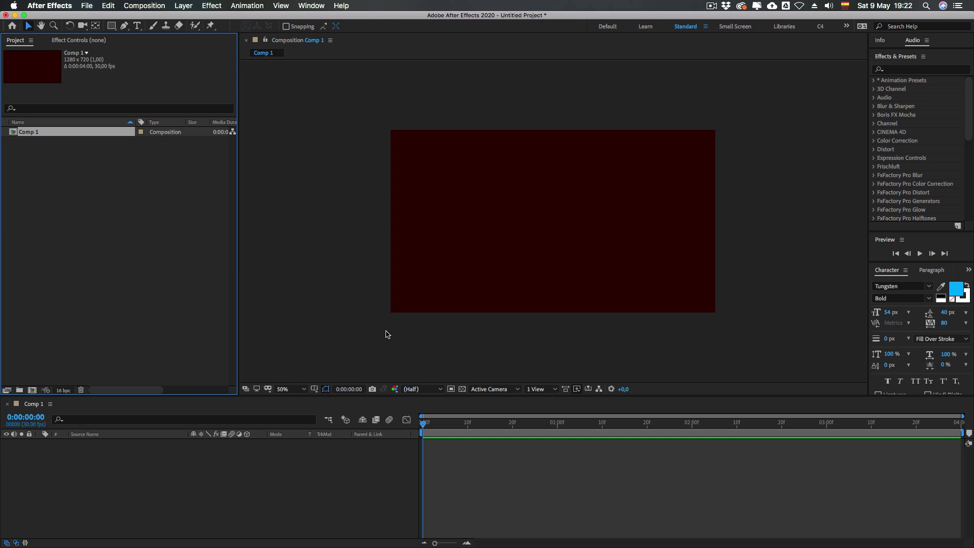
{"action": "left_click", "coordinate": [125, 451]}
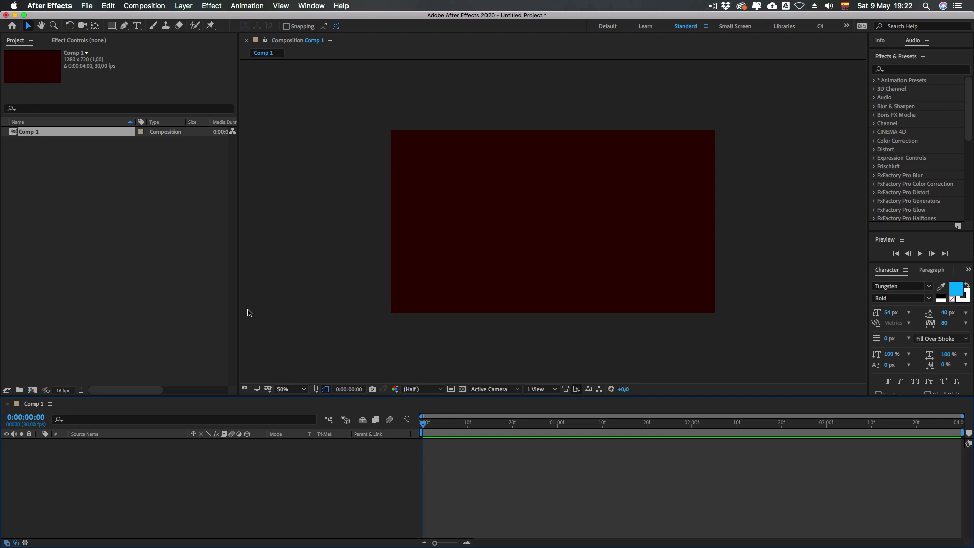
{"action": "key", "text": "ctrl"}
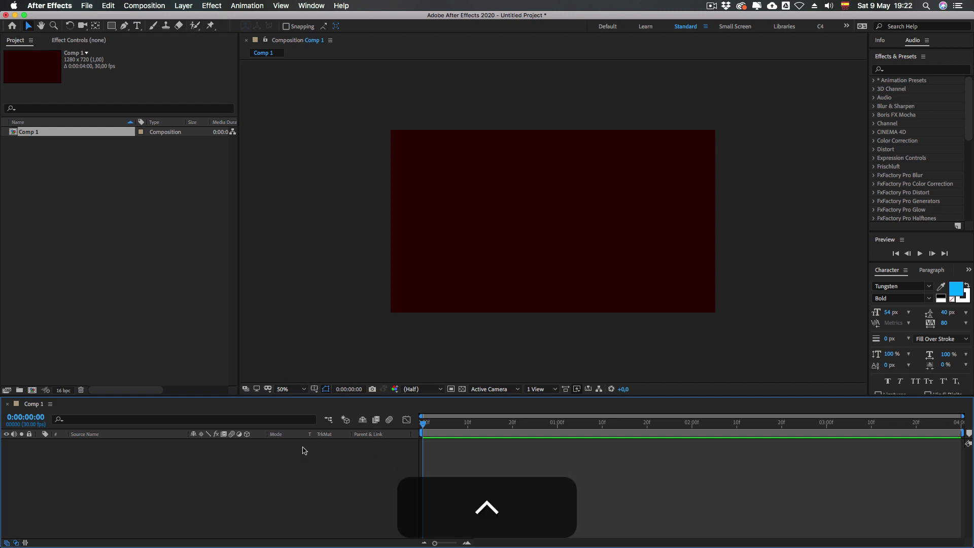
{"action": "left_click", "coordinate": [182, 6]}
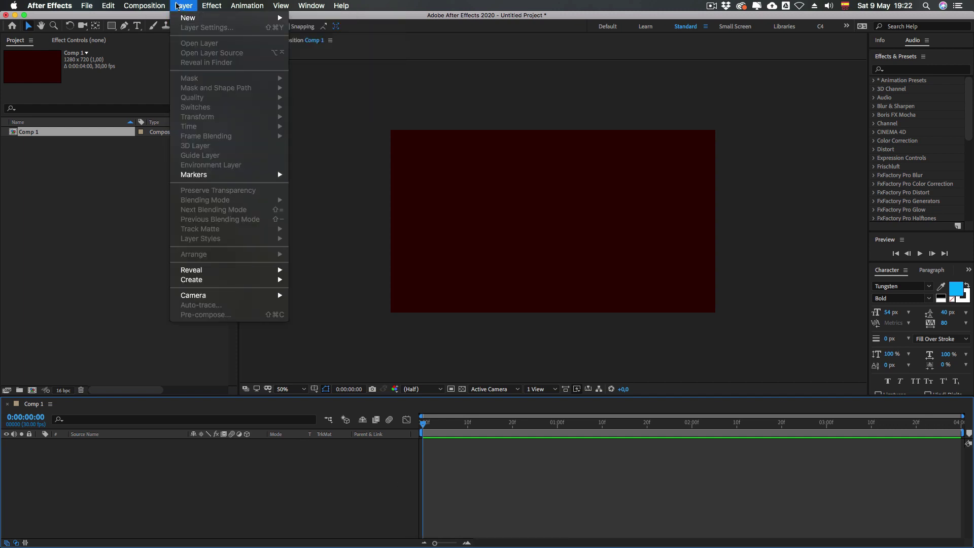
{"action": "mouse_move", "coordinate": [187, 19]}
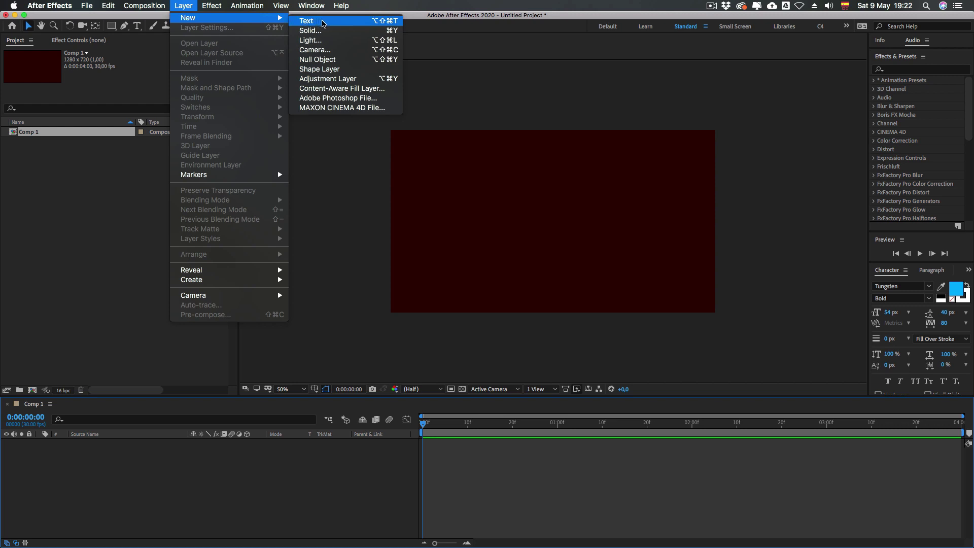
{"action": "left_click", "coordinate": [368, 26]}
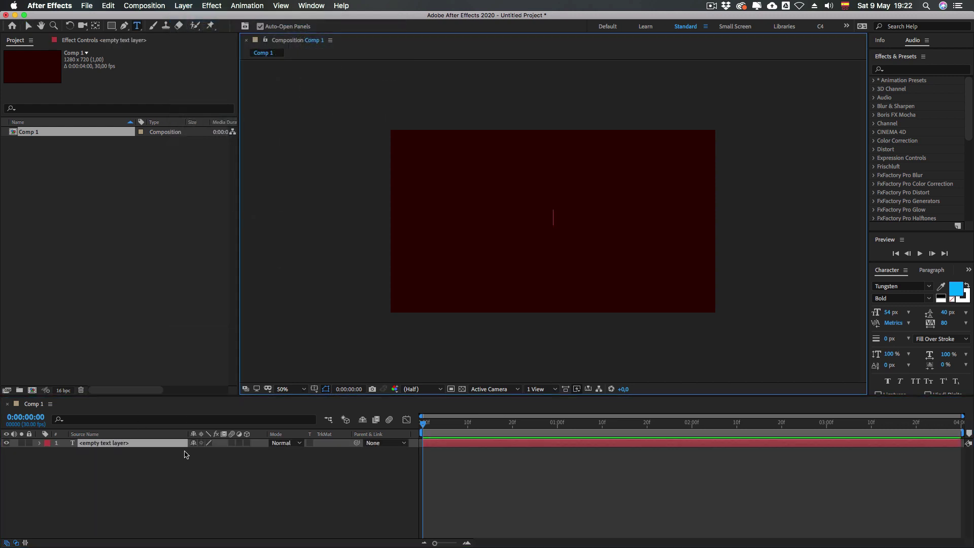
- Enter the text BIENVENIDOS A MI CANAL in the new text layer, correcting the mistyped last word
{"action": "type", "text": "BIENVENIDOS A MI"}
{"action": "key", "text": "shift+space"}
{"action": "type", "text": "CASNAL"}
{"action": "key", "text": "Escape"}
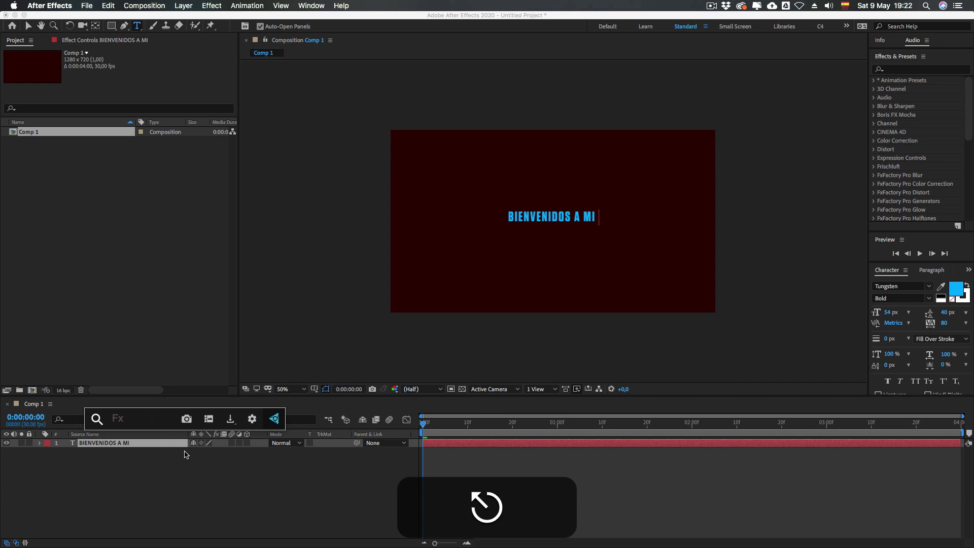
{"action": "double_click", "coordinate": [122, 444]}
{"action": "key", "text": "Right"}
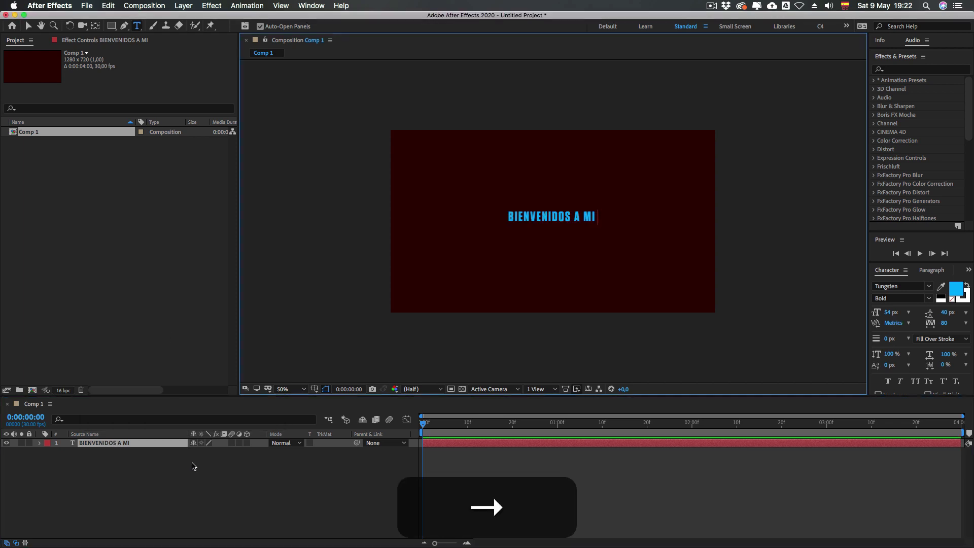
{"action": "type", "text": "CANAL"}
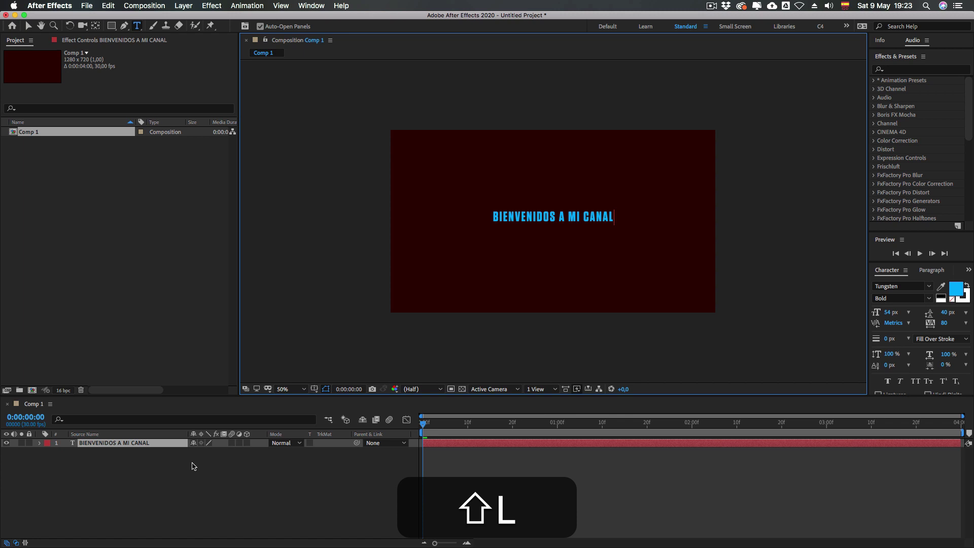
- Scale up the text layer to about three quarters of the frame width and place it near the frame's centre
{"action": "left_click", "coordinate": [28, 26]}
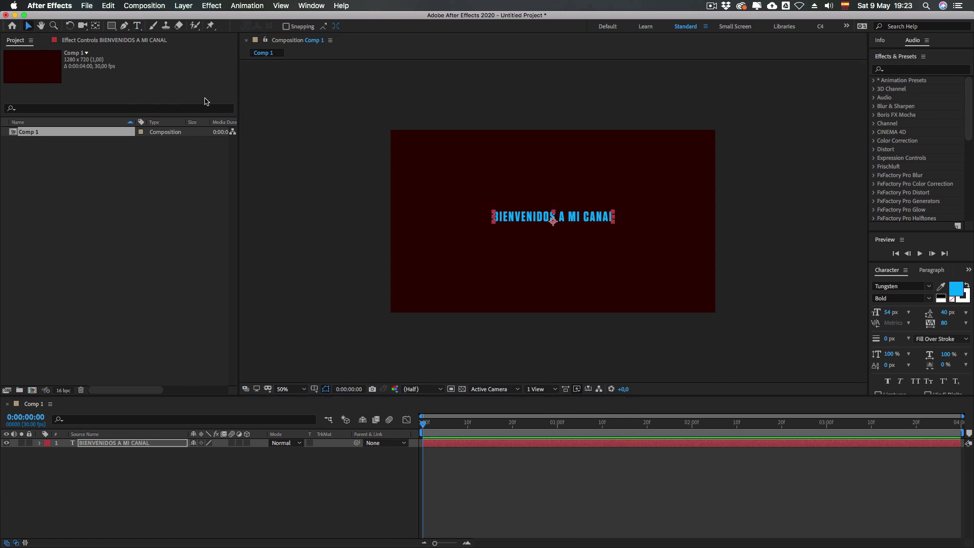
{"action": "left_click_drag", "start_coordinate": [492, 216], "coordinate": [419, 198]}
{"action": "left_click_drag", "start_coordinate": [545, 215], "coordinate": [544, 229]}
{"action": "left_click", "coordinate": [685, 217], "text": "shift"}
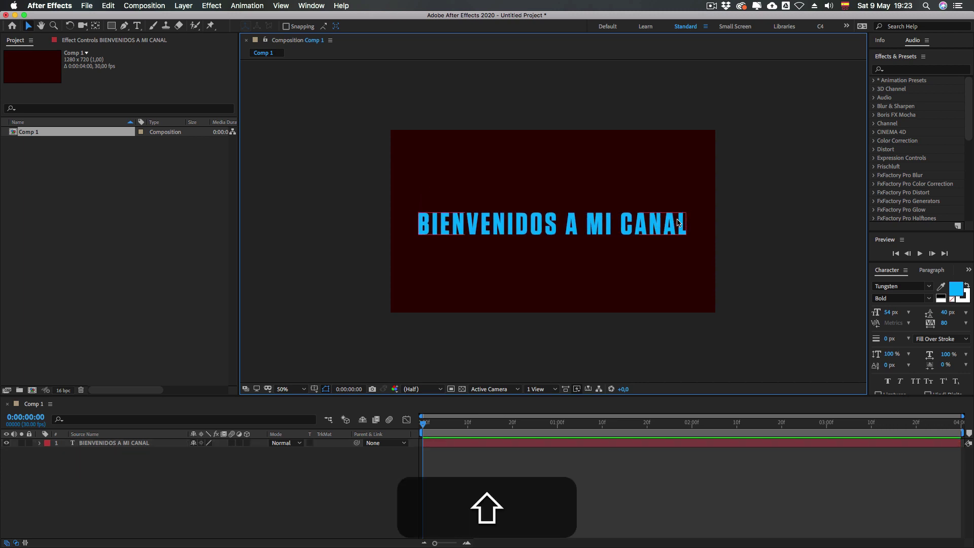
{"action": "left_click", "coordinate": [681, 223], "text": "shift"}
{"action": "left_click_drag", "start_coordinate": [686, 213], "coordinate": [661, 226]}
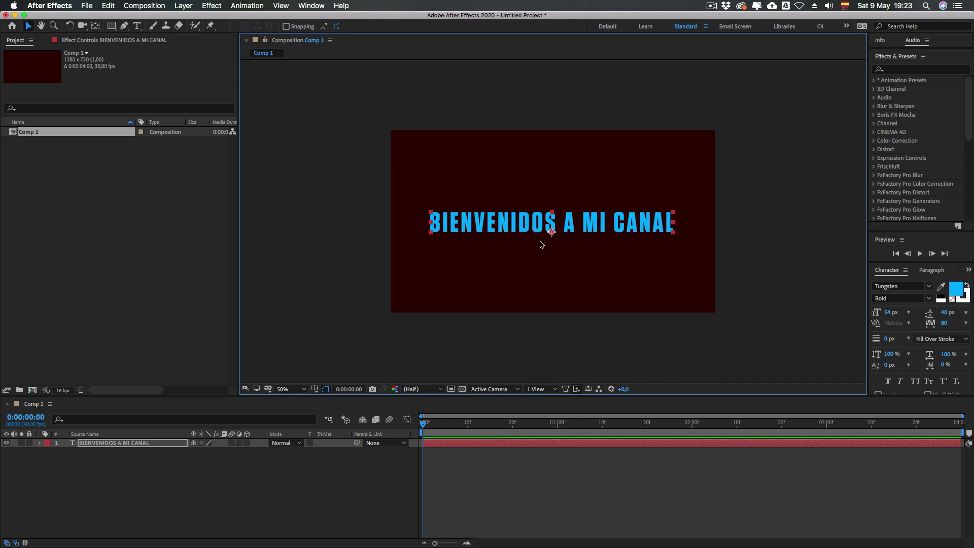
{"action": "key", "text": "apostrophe"}
{"action": "key", "text": "apostrophe"}
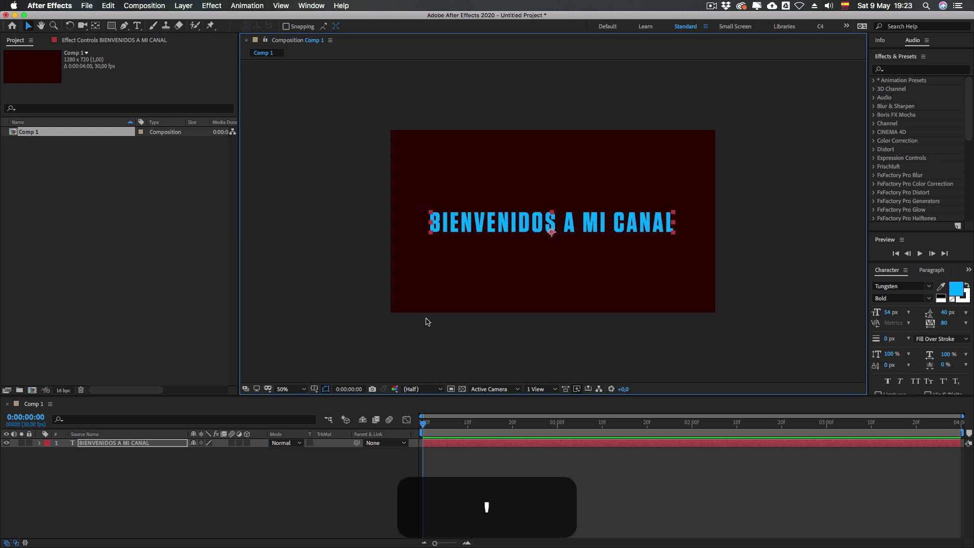
- Select the text layer in the timeline and Comp 1 in the project alternately to compare layer and composition
{"action": "left_click", "coordinate": [122, 442]}
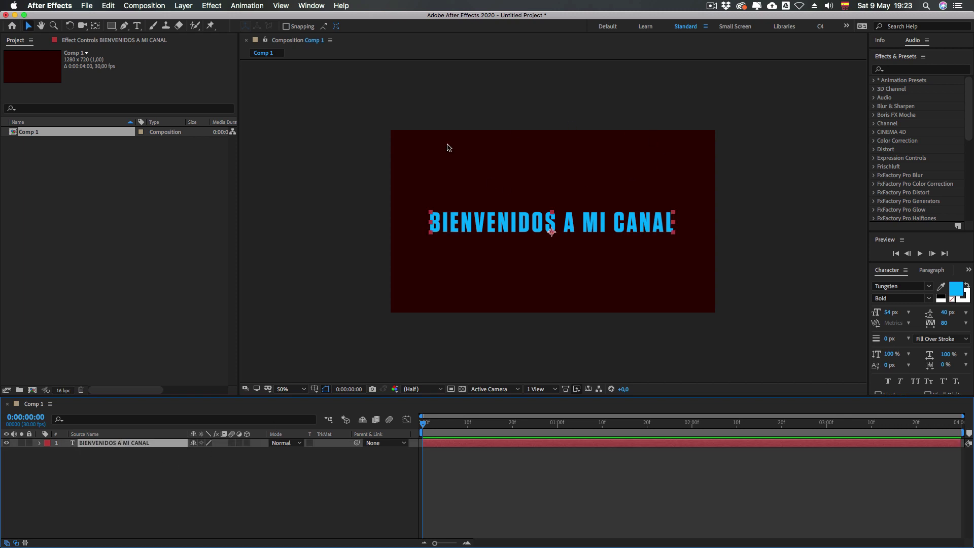
{"action": "left_click", "coordinate": [50, 174]}
{"action": "left_click", "coordinate": [94, 459]}
{"action": "left_click", "coordinate": [85, 443]}
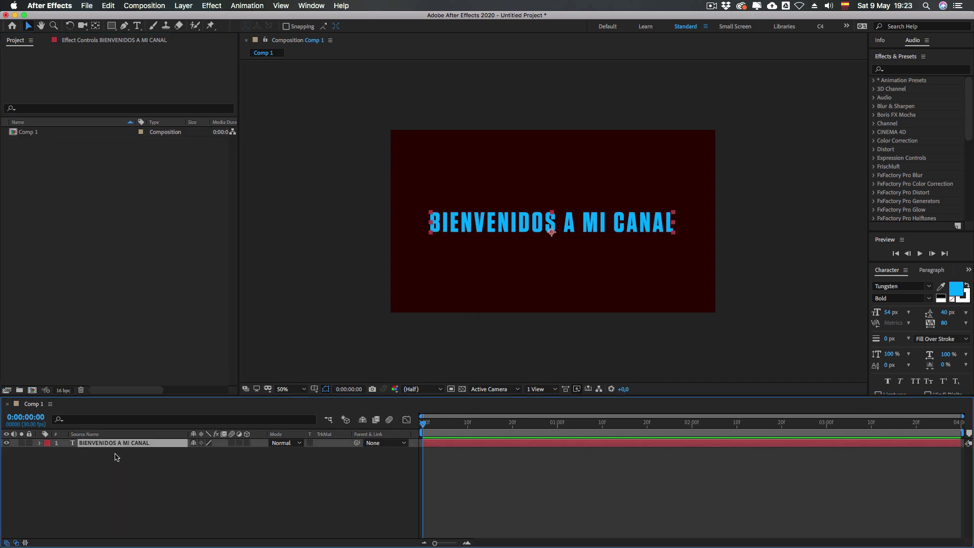
{"action": "left_click", "coordinate": [96, 462]}
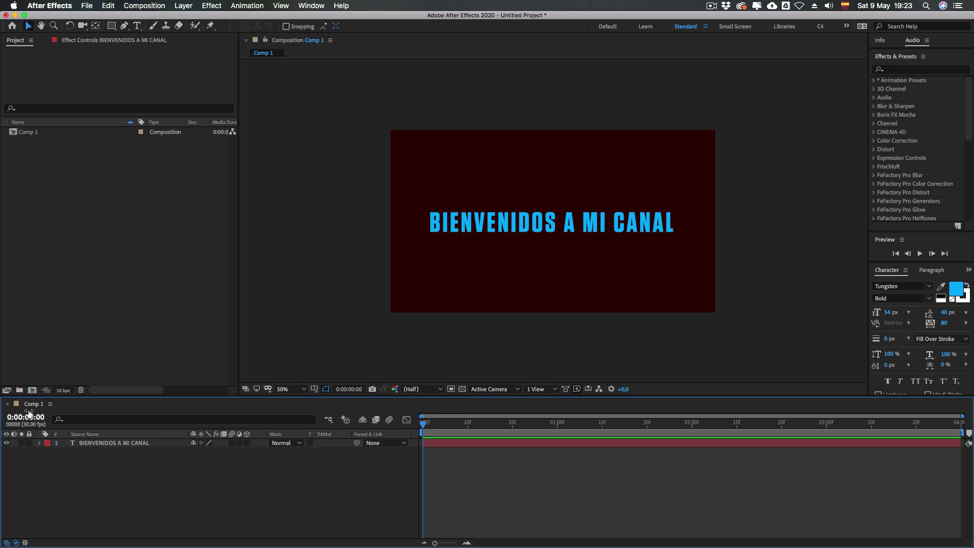
{"action": "left_click", "coordinate": [29, 132]}
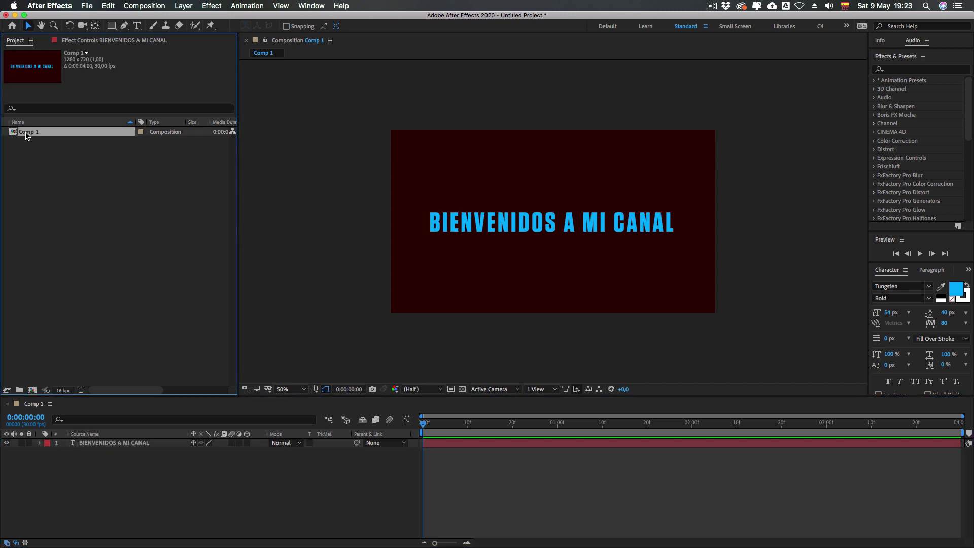
{"action": "left_click", "coordinate": [28, 154]}
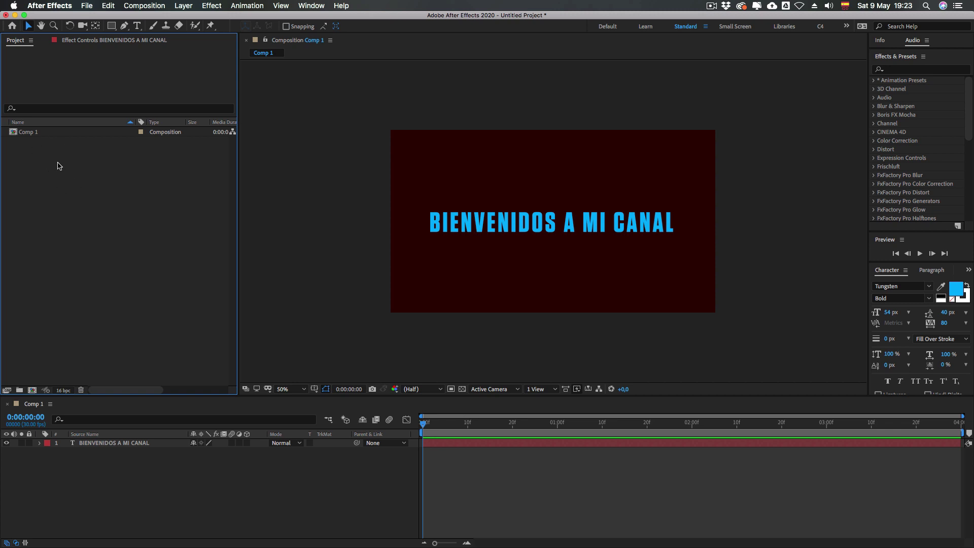
{"action": "left_click", "coordinate": [24, 134]}
{"action": "left_click", "coordinate": [86, 468]}
{"action": "left_click", "coordinate": [91, 442]}
{"action": "left_click", "coordinate": [98, 463]}
{"action": "left_click", "coordinate": [104, 443]}
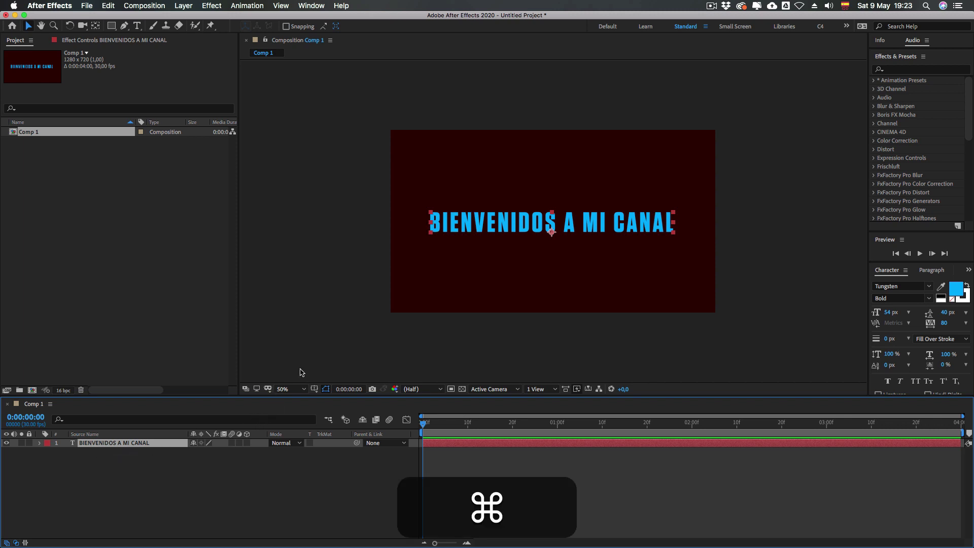
- Review the background color in Comp 1's composition settings and close them without changes
{"action": "key", "text": "super+k"}
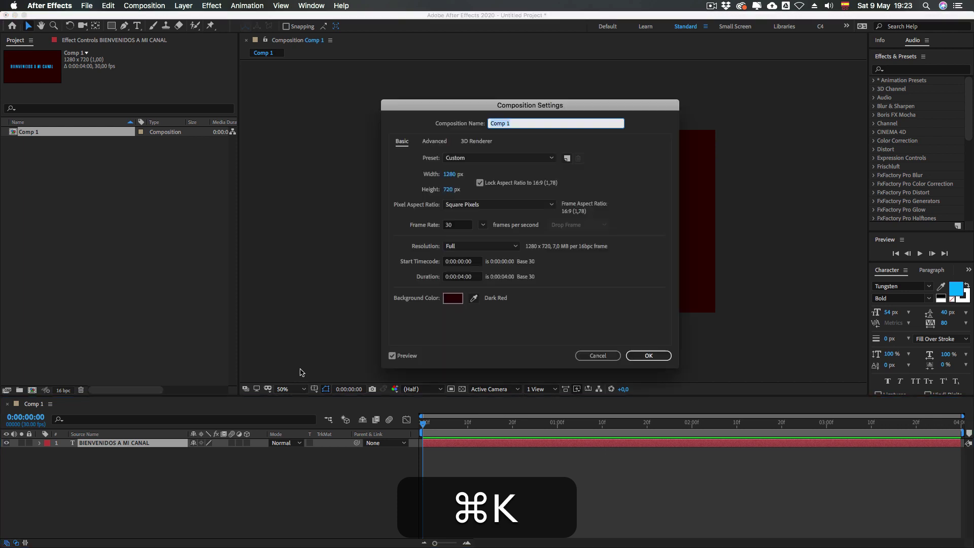
{"action": "left_click", "coordinate": [146, 6]}
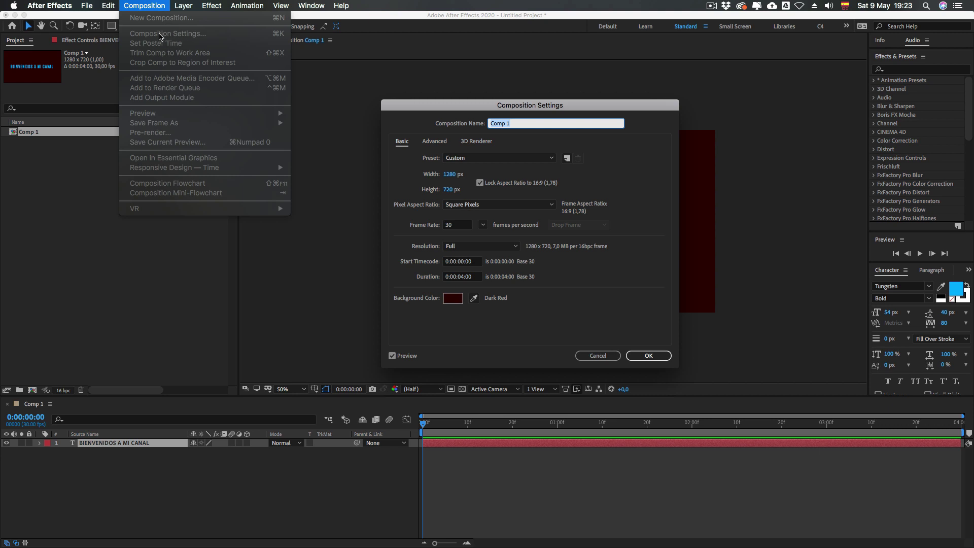
{"action": "left_click", "coordinate": [535, 301]}
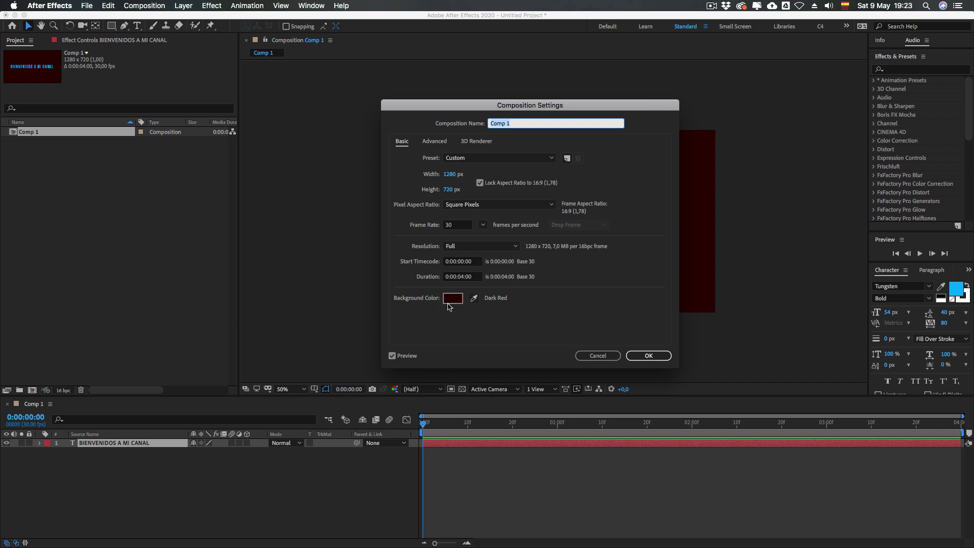
{"action": "left_click", "coordinate": [600, 360]}
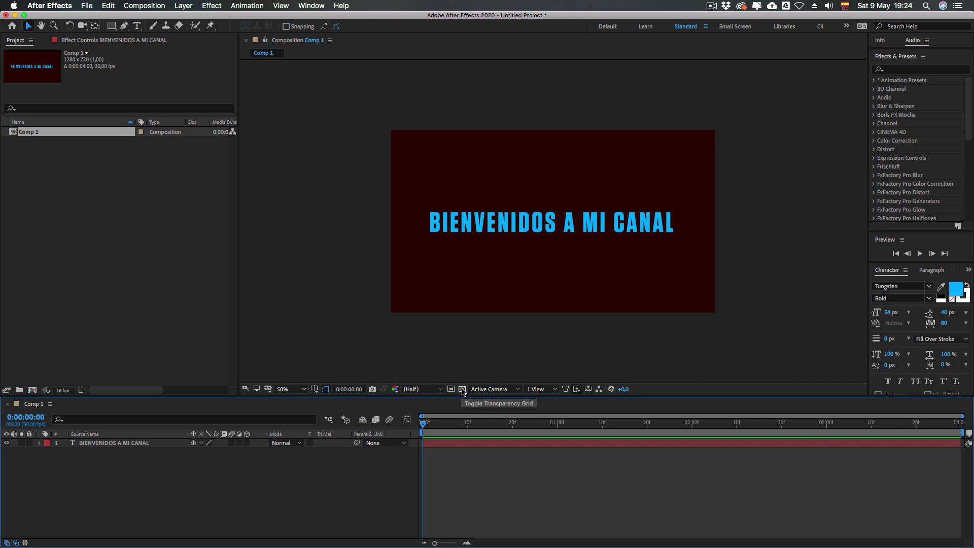
- Show the transparency grid behind the text and move the current time to frame 4
{"action": "left_click", "coordinate": [461, 389]}
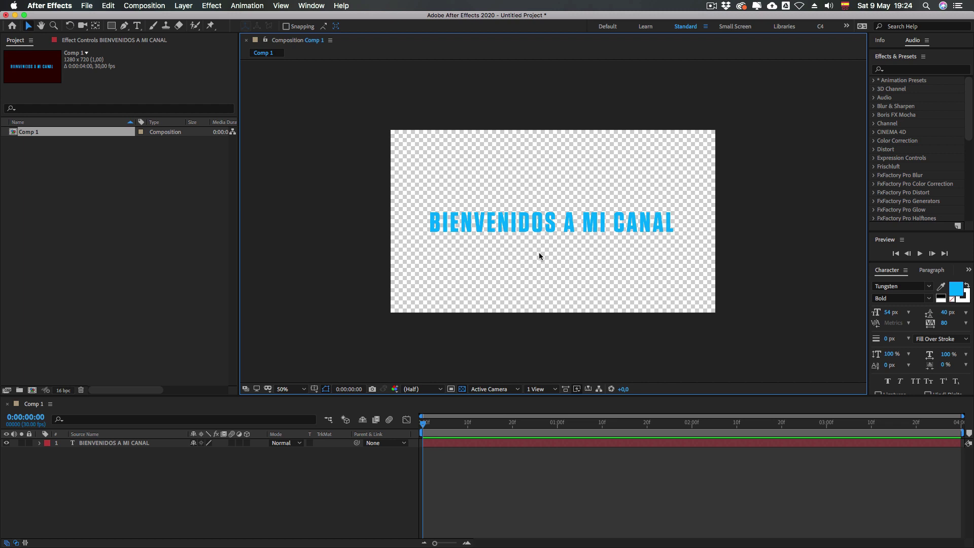
{"action": "left_click", "coordinate": [514, 229]}
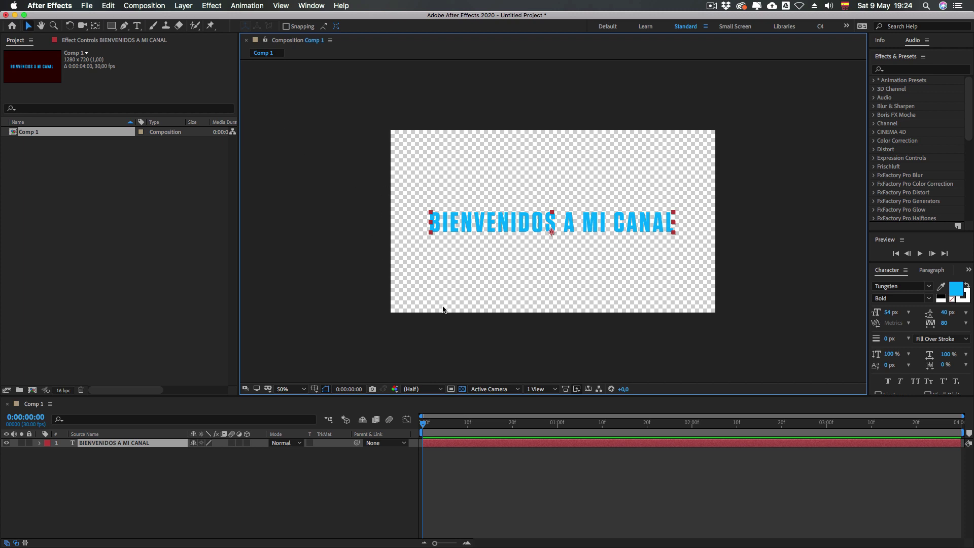
{"action": "left_click_drag", "start_coordinate": [424, 423], "coordinate": [441, 424]}
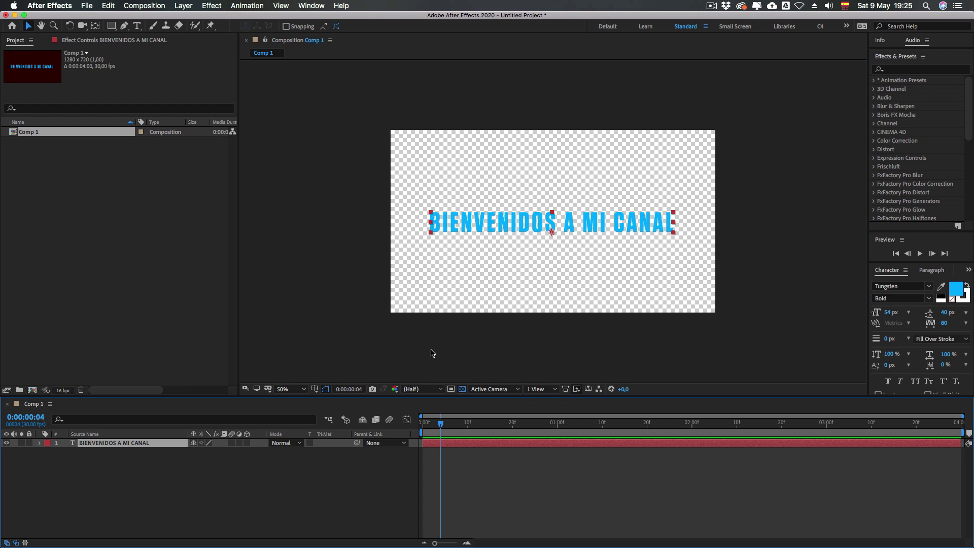
- Check Comp 1's composition settings again with the text layer selected, cancel them and deselect the layer
{"action": "left_click", "coordinate": [439, 459]}
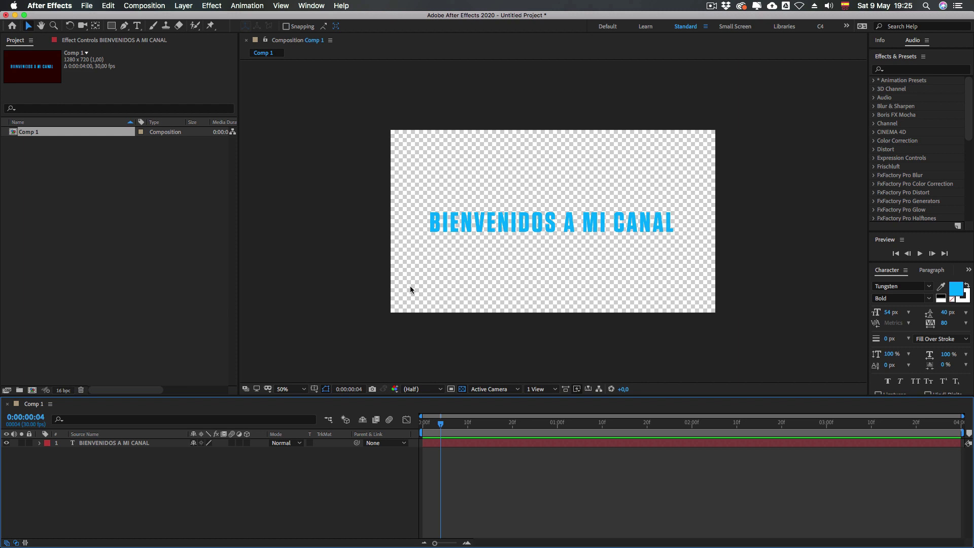
{"action": "left_click", "coordinate": [447, 445]}
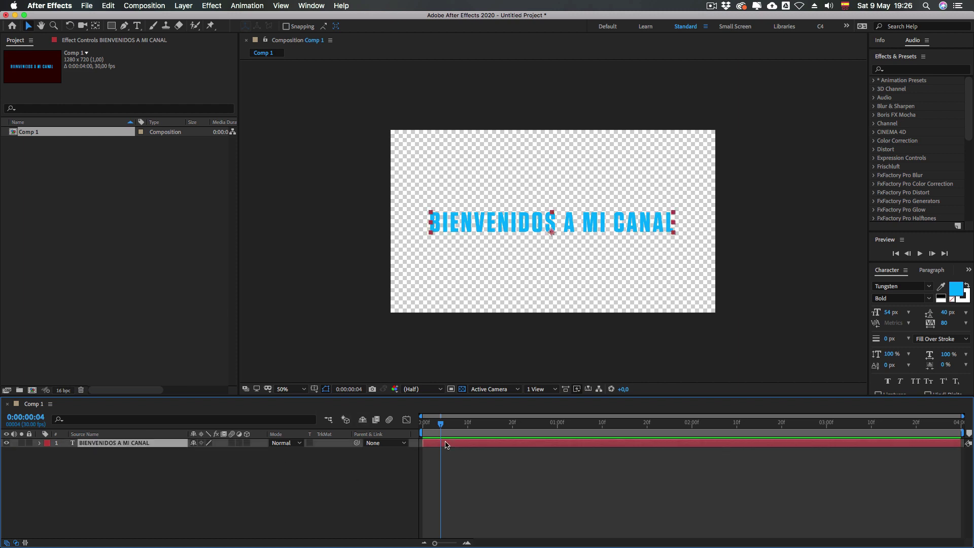
{"action": "key", "text": "super+k"}
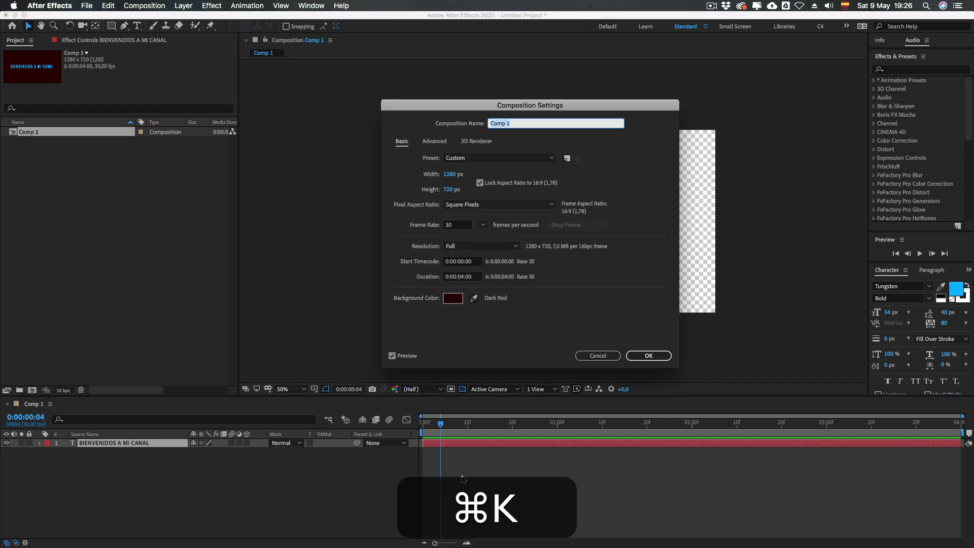
{"action": "left_click", "coordinate": [593, 355]}
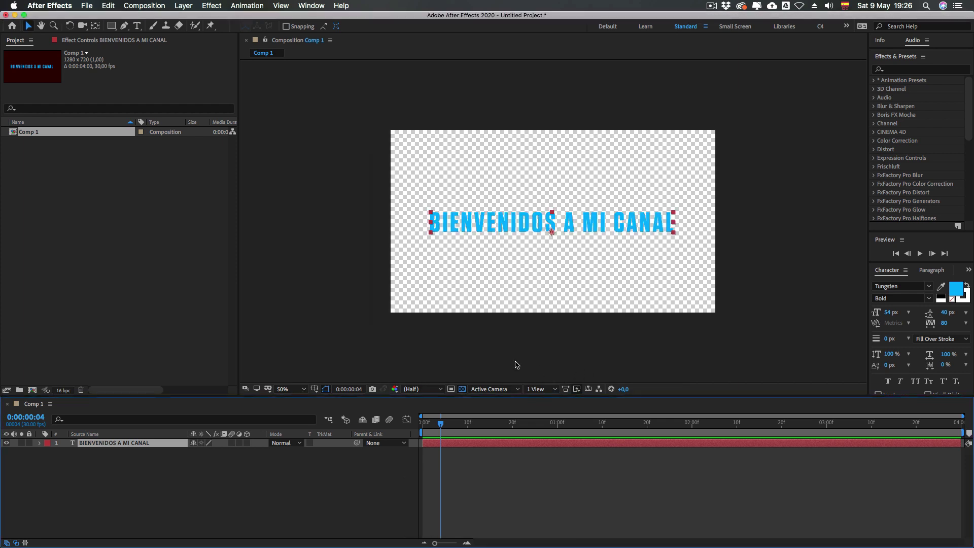
{"action": "left_click", "coordinate": [501, 467]}
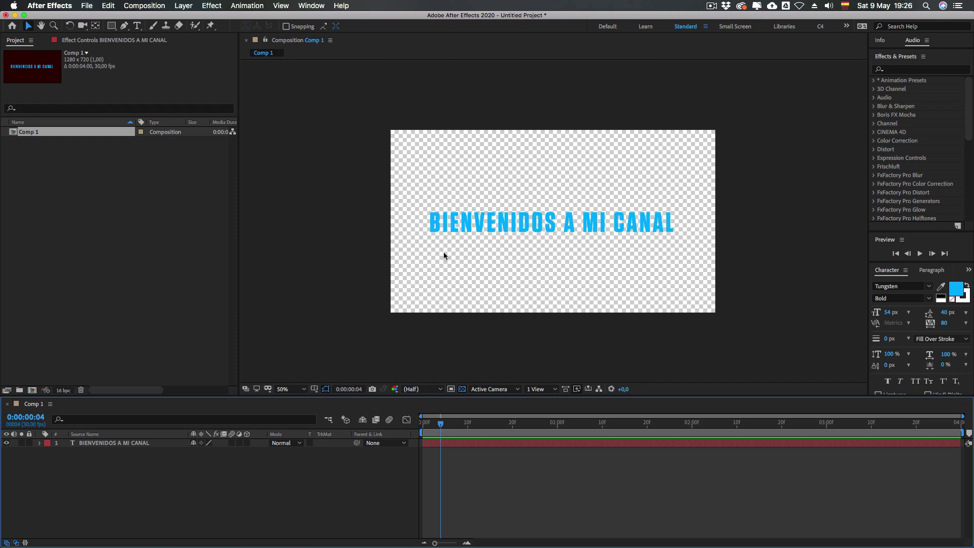
- Toggle the transparency grid repeatedly to compare it with the background color, leaving the grid off
{"action": "left_click", "coordinate": [462, 389]}
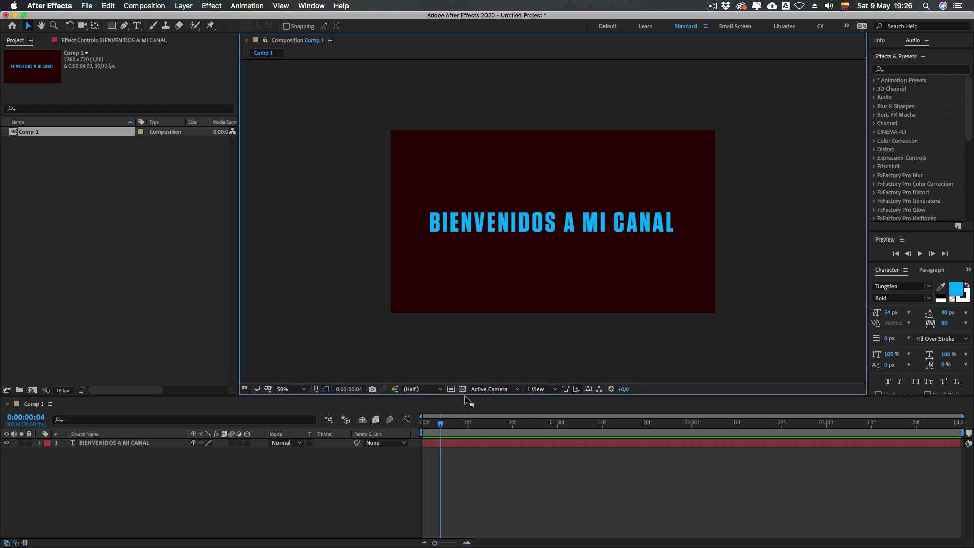
{"action": "left_click", "coordinate": [462, 389]}
{"action": "left_click", "coordinate": [461, 390]}
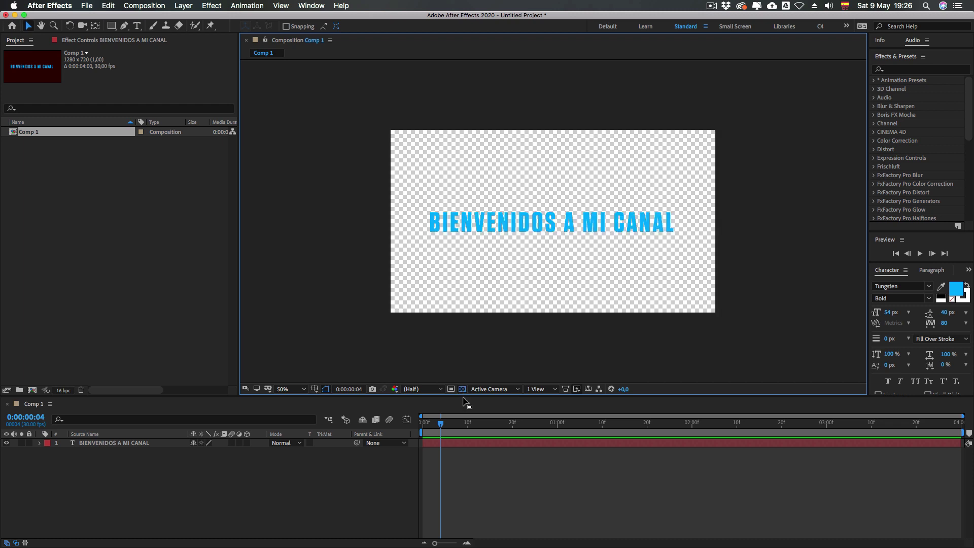
{"action": "left_click", "coordinate": [462, 389]}
{"action": "left_click", "coordinate": [461, 389]}
{"action": "left_click", "coordinate": [461, 389]}
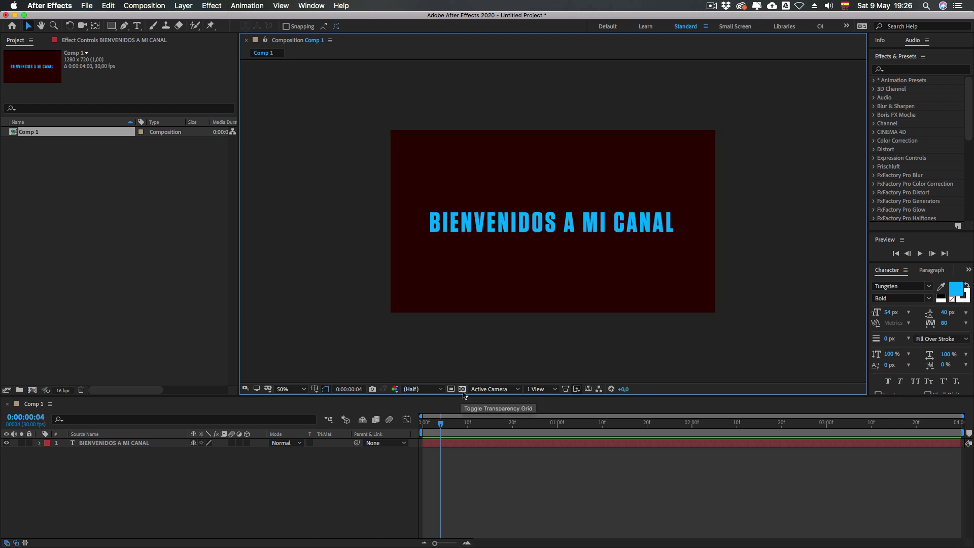
{"action": "left_click", "coordinate": [459, 390]}
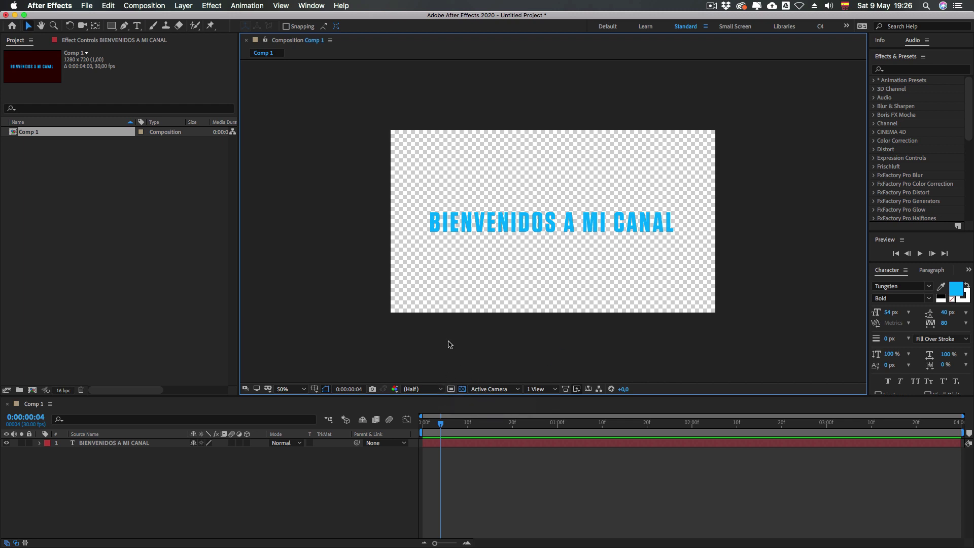
{"action": "left_click", "coordinate": [461, 389]}
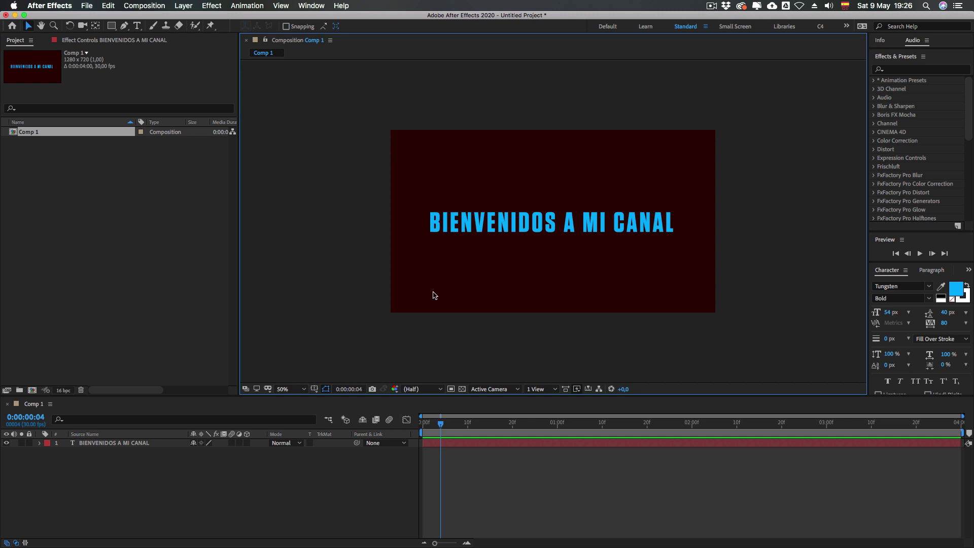
{"action": "left_click", "coordinate": [132, 445]}
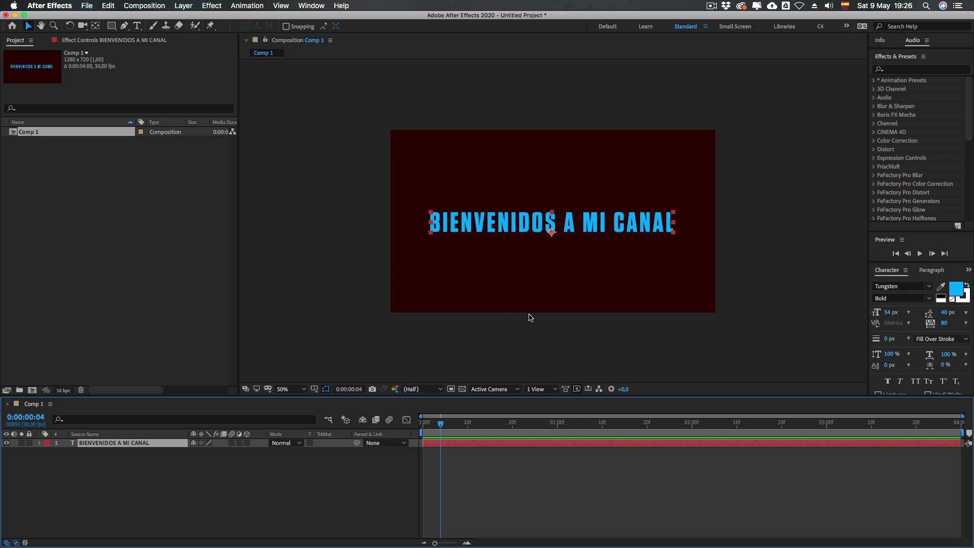
{"action": "left_click", "coordinate": [175, 457]}
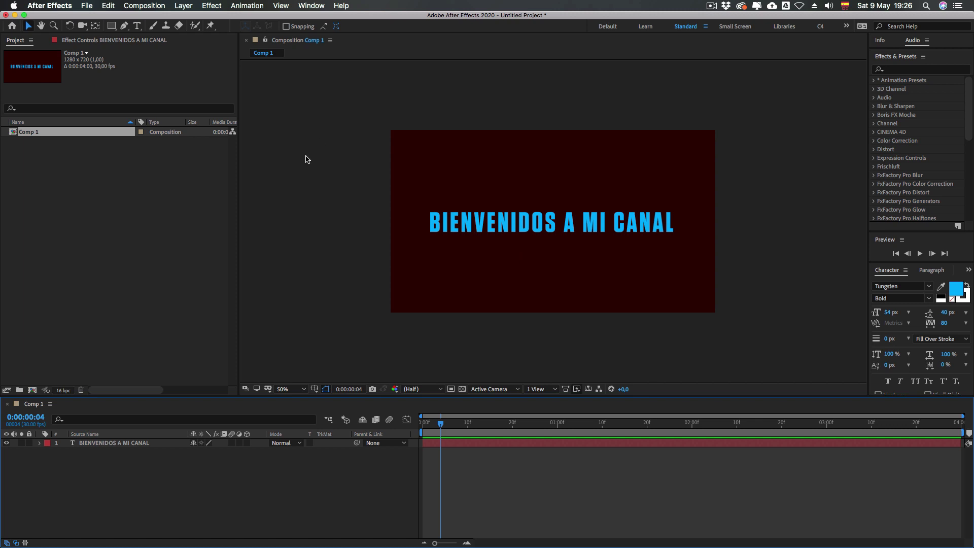
{"action": "left_click", "coordinate": [209, 170]}
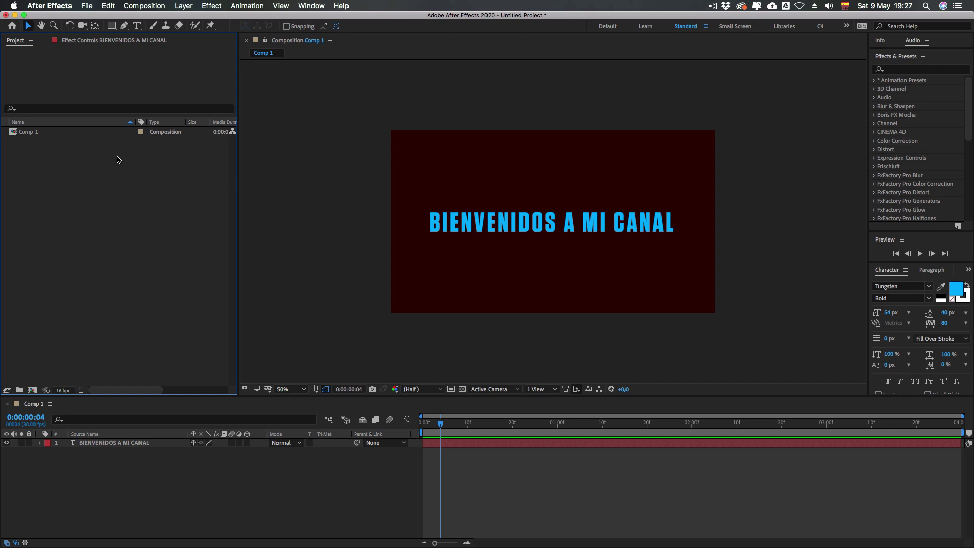
{"action": "left_click", "coordinate": [183, 6]}
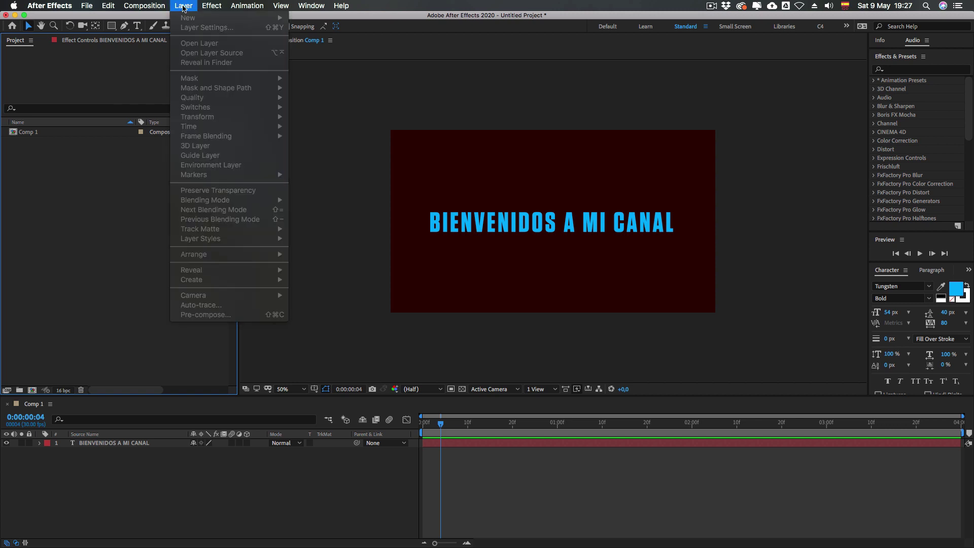
{"action": "left_click", "coordinate": [226, 470]}
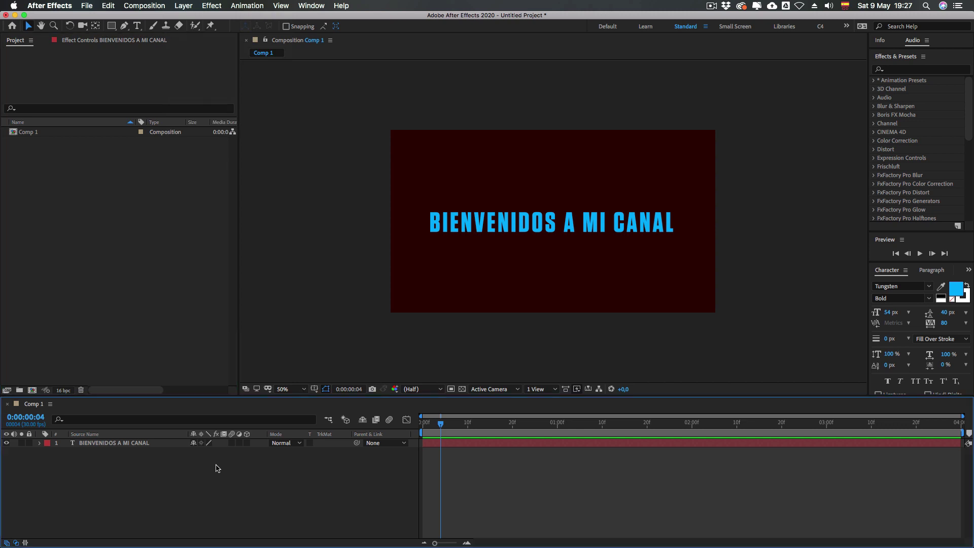
{"action": "left_click", "coordinate": [183, 6]}
{"action": "mouse_move", "coordinate": [181, 21]}
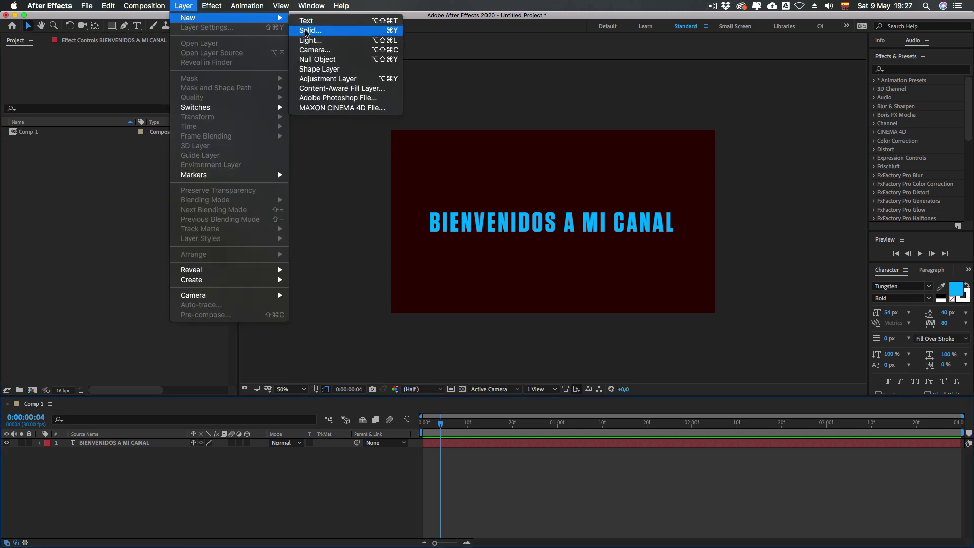
{"action": "left_click", "coordinate": [313, 31]}
{"action": "left_click", "coordinate": [572, 317]}
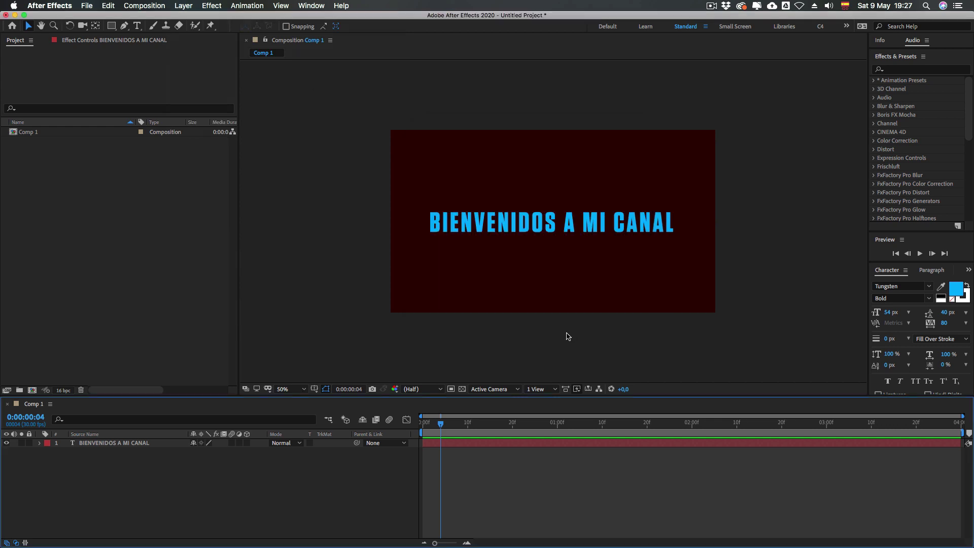
- Start a new solid, lock its aspect ratio, try a larger width and reset the size to match the composition
{"action": "key", "text": "super+y"}
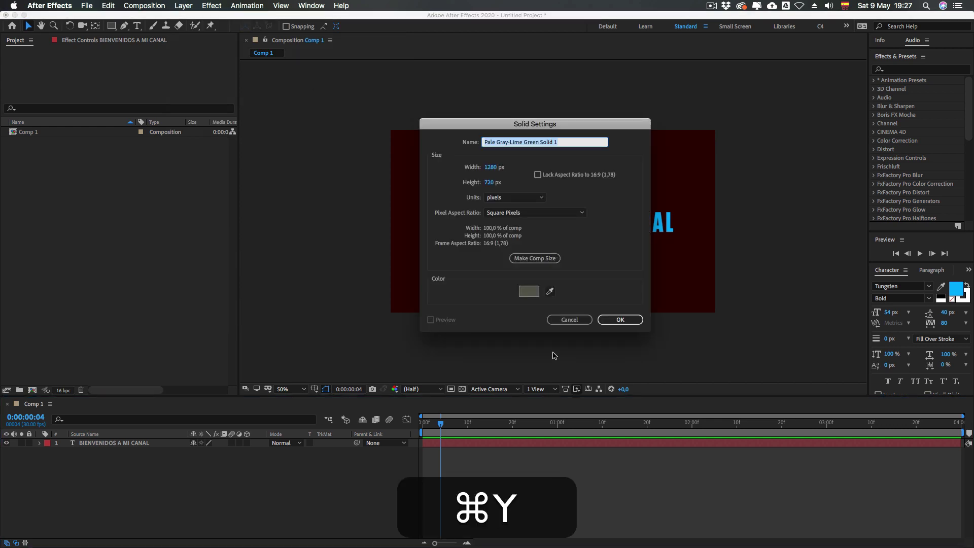
{"action": "left_click_drag", "start_coordinate": [535, 123], "coordinate": [414, 125]}
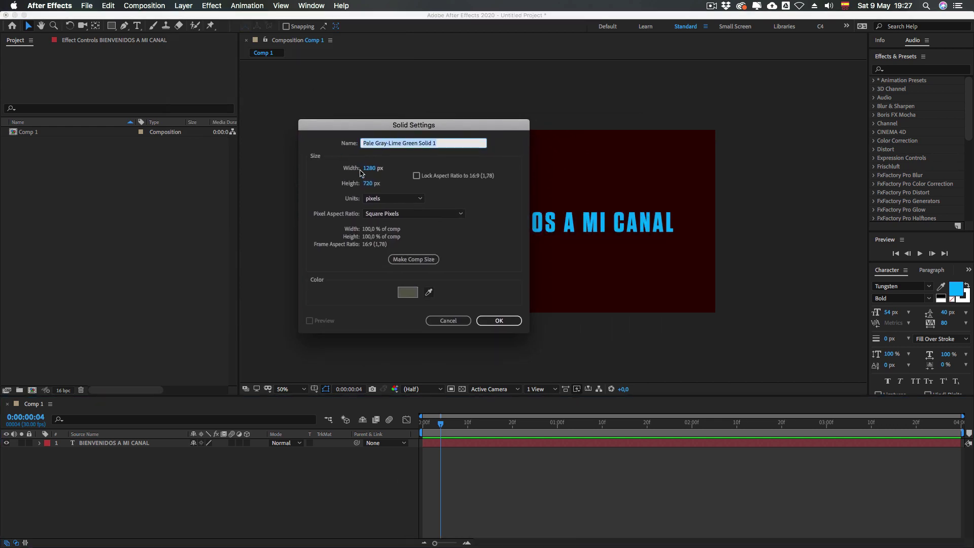
{"action": "left_click", "coordinate": [417, 176]}
{"action": "left_click_drag", "start_coordinate": [366, 168], "coordinate": [397, 170]}
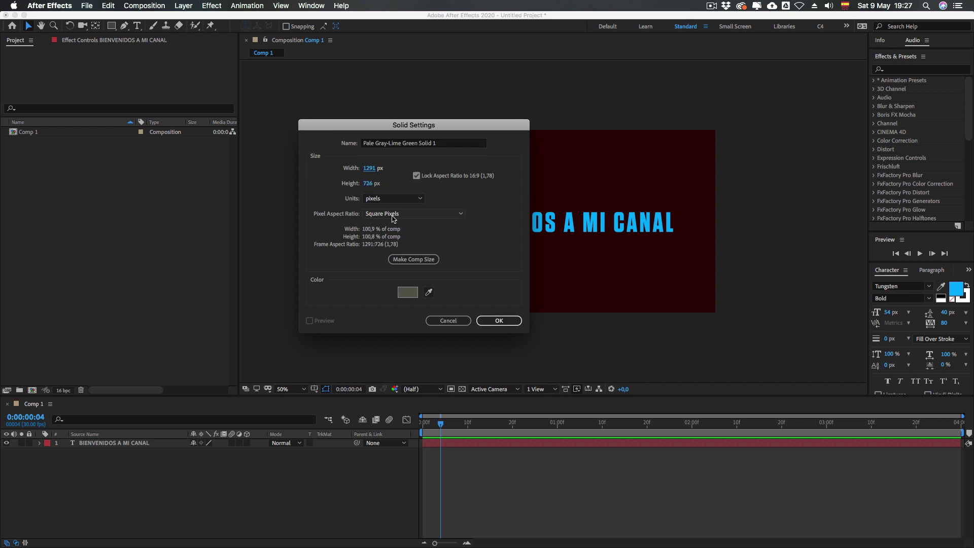
{"action": "left_click", "coordinate": [412, 264]}
- Set the solid's color to dark blue 052E48 and create the solid layer
{"action": "left_click", "coordinate": [407, 292]}
{"action": "left_click_drag", "start_coordinate": [341, 222], "coordinate": [386, 163]}
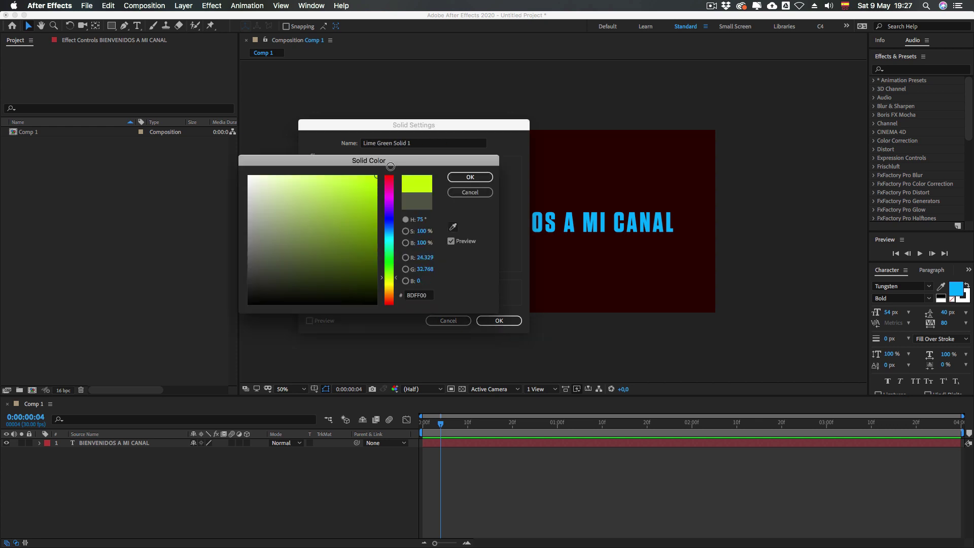
{"action": "left_click", "coordinate": [389, 231]}
{"action": "left_click_drag", "start_coordinate": [350, 252], "coordinate": [371, 263]}
{"action": "left_click", "coordinate": [457, 179]}
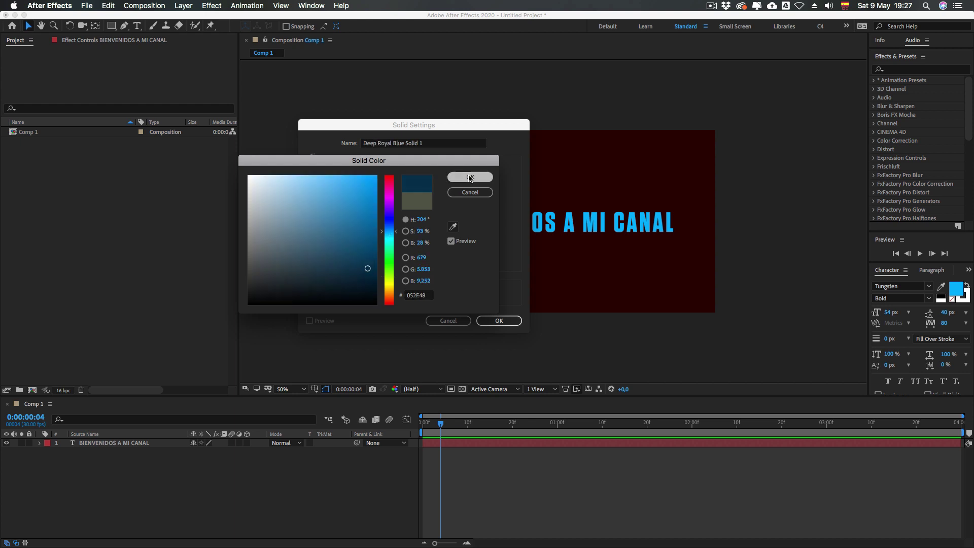
{"action": "left_click", "coordinate": [499, 320]}
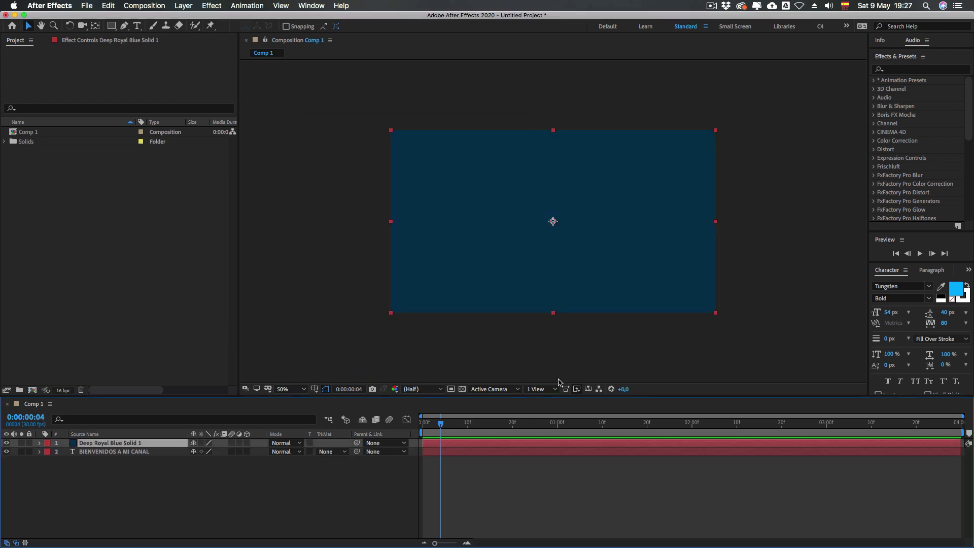
- Expand the project's Solids folder and select the blue solid inside to view its details
{"action": "left_click", "coordinate": [48, 158]}
{"action": "left_click", "coordinate": [5, 142]}
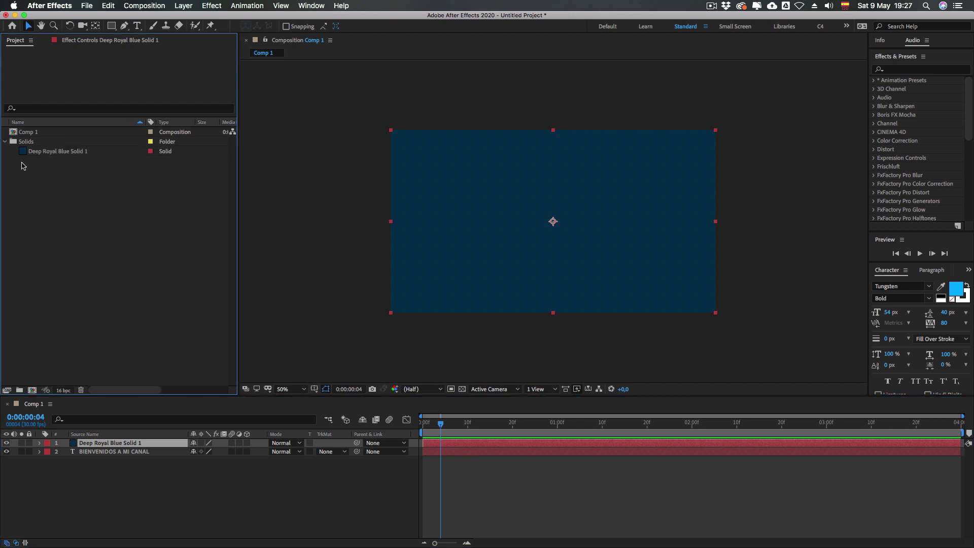
{"action": "left_click", "coordinate": [20, 143]}
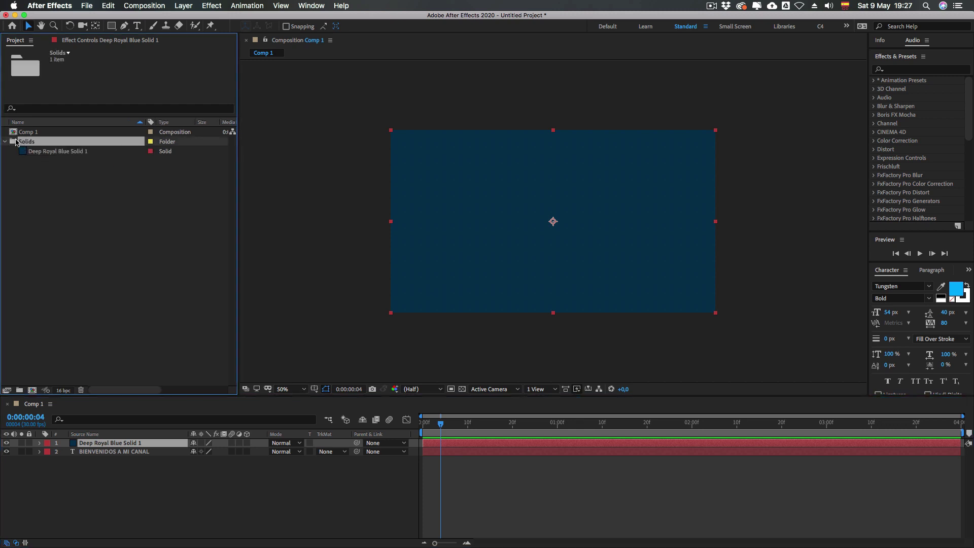
{"action": "left_click", "coordinate": [49, 151]}
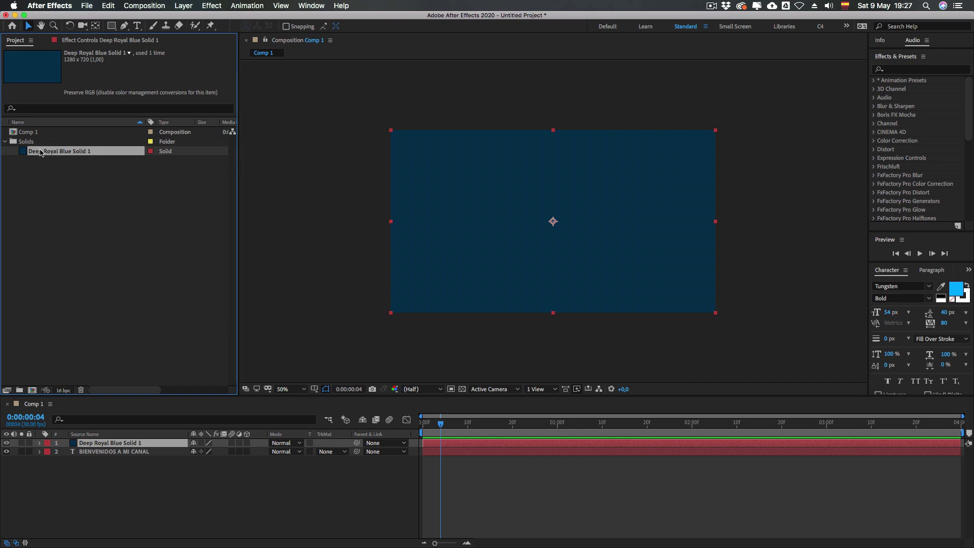
- Move the blue solid layer below the BIENVENIDOS A MI CANAL text layer and deselect it
{"action": "left_click", "coordinate": [115, 478]}
{"action": "left_click", "coordinate": [98, 444]}
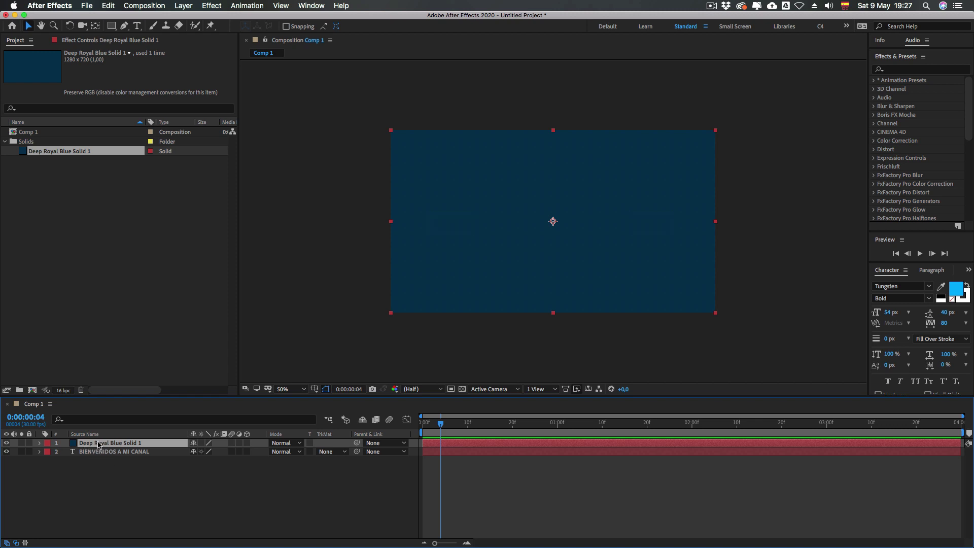
{"action": "left_click_drag", "start_coordinate": [97, 442], "coordinate": [98, 462]}
{"action": "left_click", "coordinate": [99, 462]}
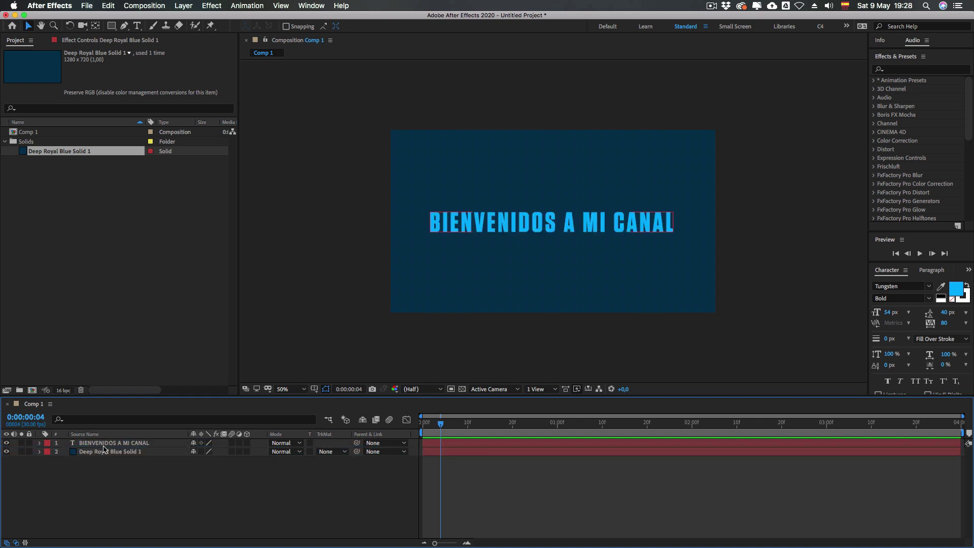
- Select the text and solid layers in turn to examine their stacking order, leaving both deselected
{"action": "left_click_drag", "start_coordinate": [104, 470], "coordinate": [100, 443]}
{"action": "left_click", "coordinate": [105, 470]}
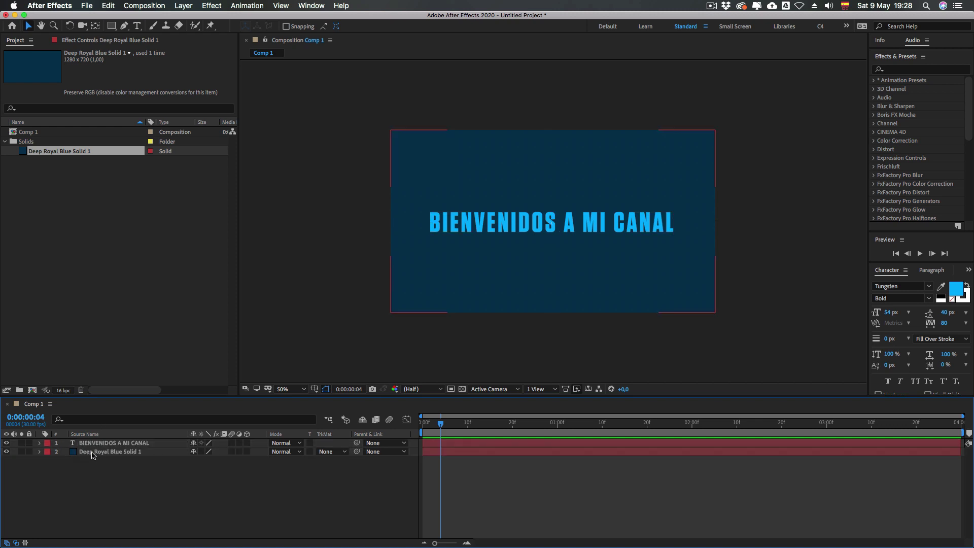
{"action": "left_click", "coordinate": [94, 452]}
{"action": "left_click", "coordinate": [99, 444]}
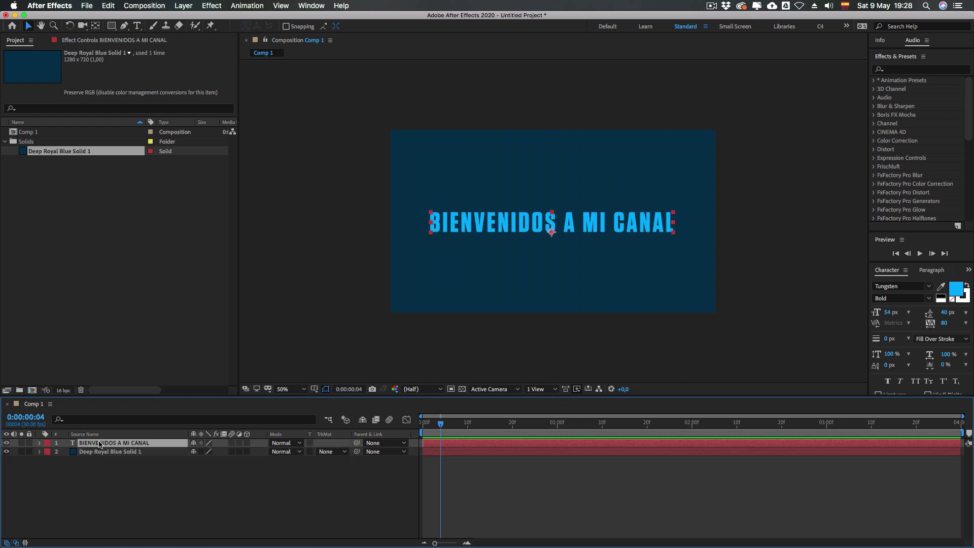
{"action": "left_click", "coordinate": [103, 465]}
{"action": "left_click", "coordinate": [97, 445]}
{"action": "left_click", "coordinate": [102, 467]}
{"action": "left_click", "coordinate": [97, 443]}
{"action": "left_click", "coordinate": [102, 463]}
{"action": "left_click", "coordinate": [94, 452]}
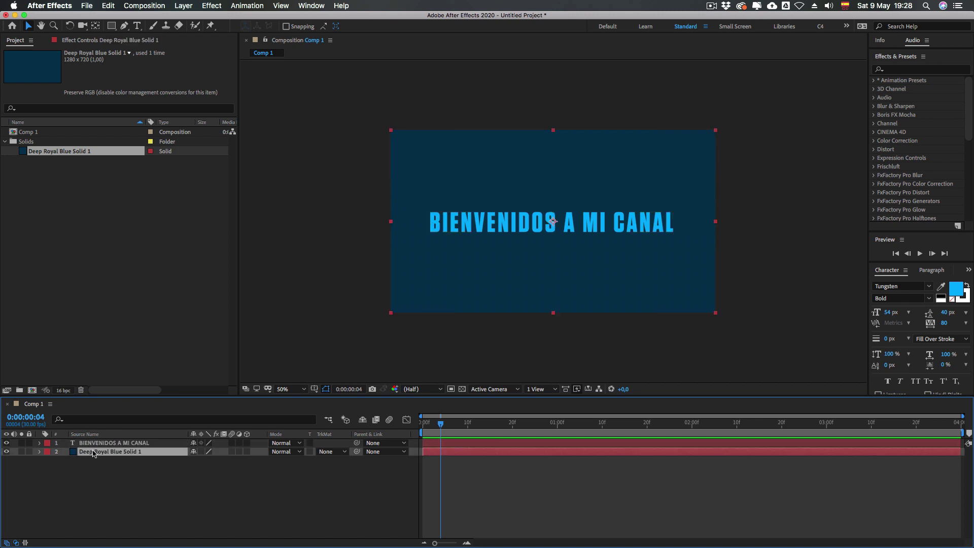
{"action": "left_click", "coordinate": [118, 477]}
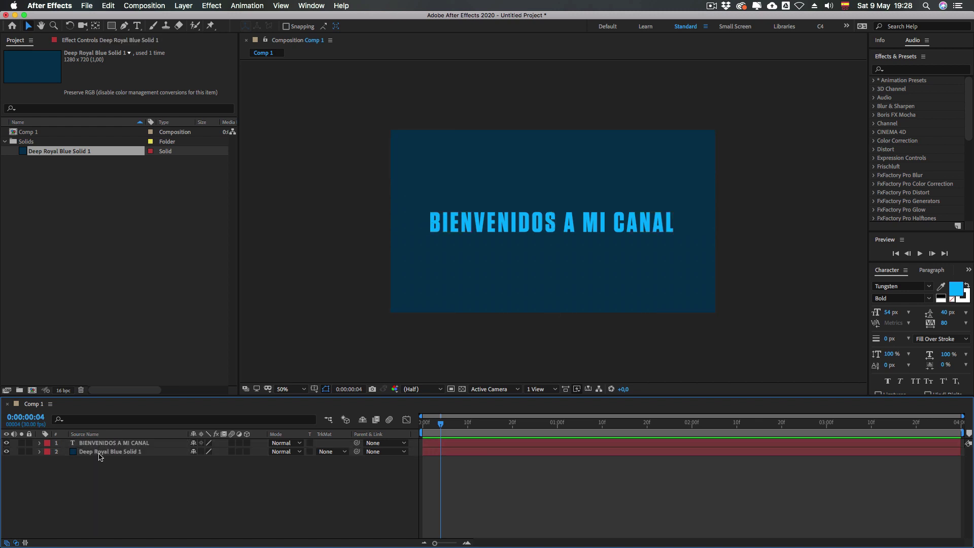
- Turn on the transparency grid, shift the blue solid sideways to expose the grid, and undo the shift
{"action": "left_click", "coordinate": [462, 389]}
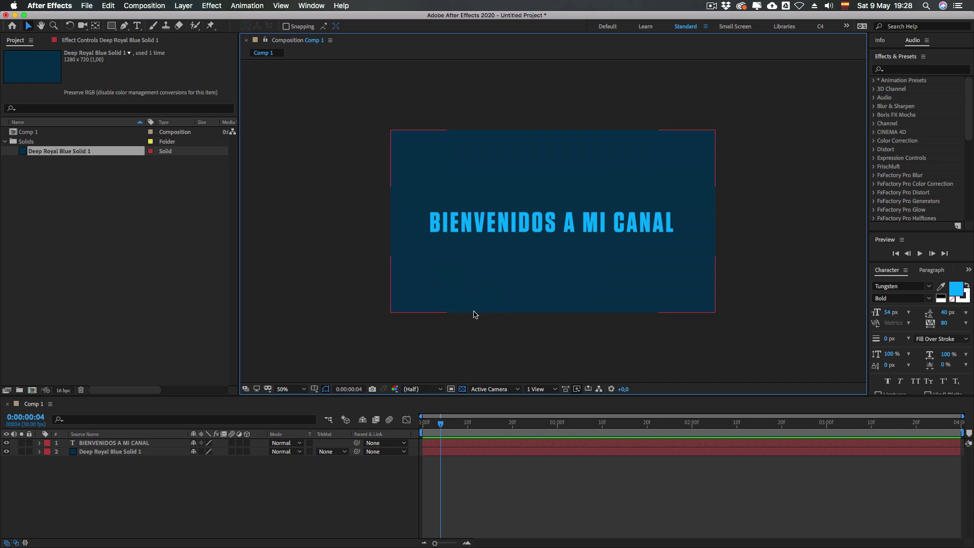
{"action": "left_click_drag", "start_coordinate": [438, 284], "coordinate": [532, 282]}
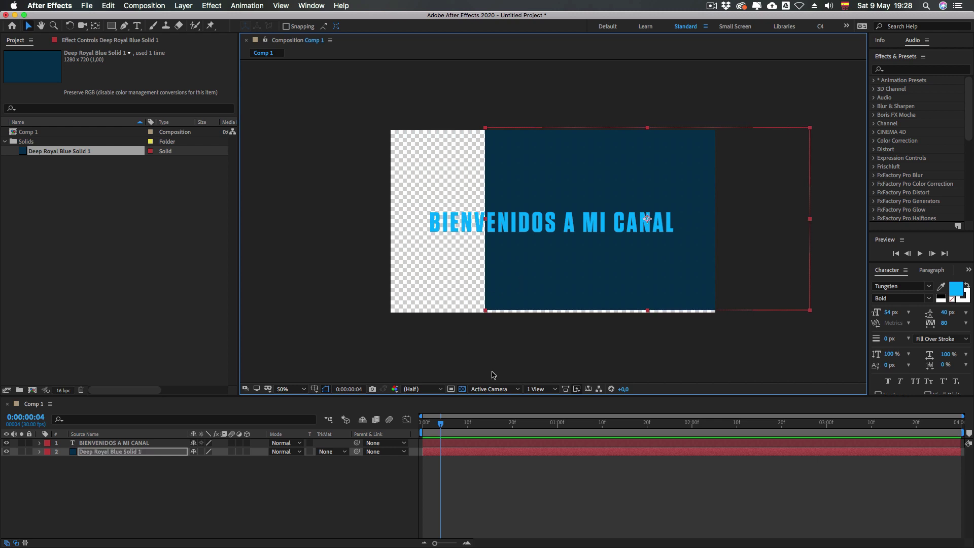
{"action": "key", "text": "super+z"}
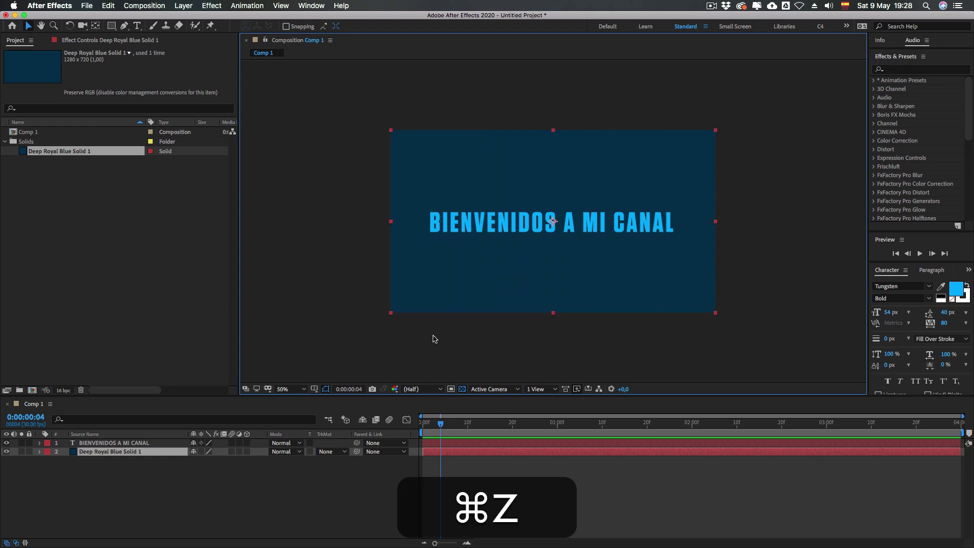
- Highlight the two layers together and individually to examine the elements of the composition, and clear the selection
{"action": "left_click", "coordinate": [133, 471]}
{"action": "left_click_drag", "start_coordinate": [130, 469], "coordinate": [113, 437]}
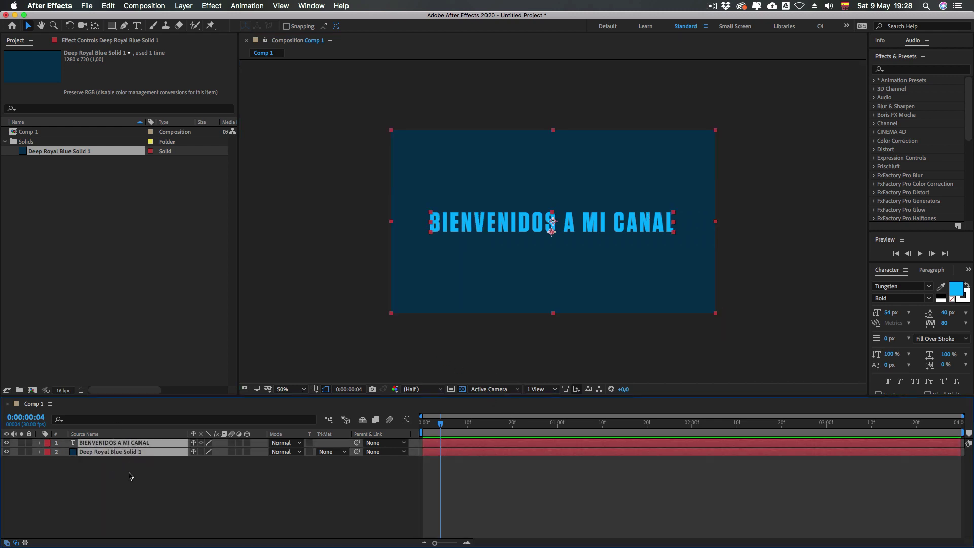
{"action": "left_click_drag", "start_coordinate": [126, 474], "coordinate": [111, 443]}
{"action": "left_click", "coordinate": [117, 467]}
{"action": "left_click", "coordinate": [99, 443]}
{"action": "left_click", "coordinate": [100, 451]}
{"action": "left_click", "coordinate": [109, 461]}
{"action": "left_click", "coordinate": [207, 268]}
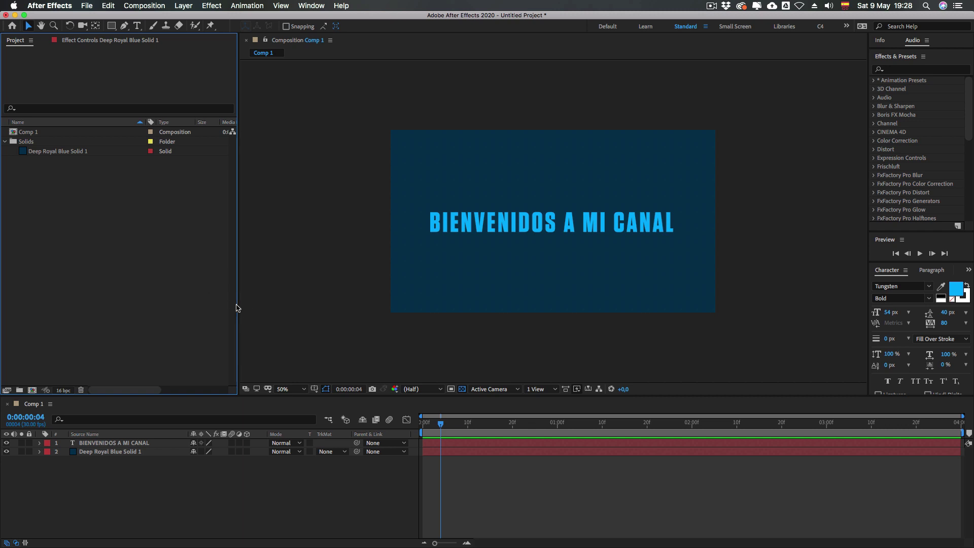
{"action": "left_click", "coordinate": [111, 442]}
{"action": "left_click", "coordinate": [115, 452]}
{"action": "left_click", "coordinate": [116, 443]}
{"action": "left_click", "coordinate": [128, 467]}
{"action": "left_click", "coordinate": [109, 443]}
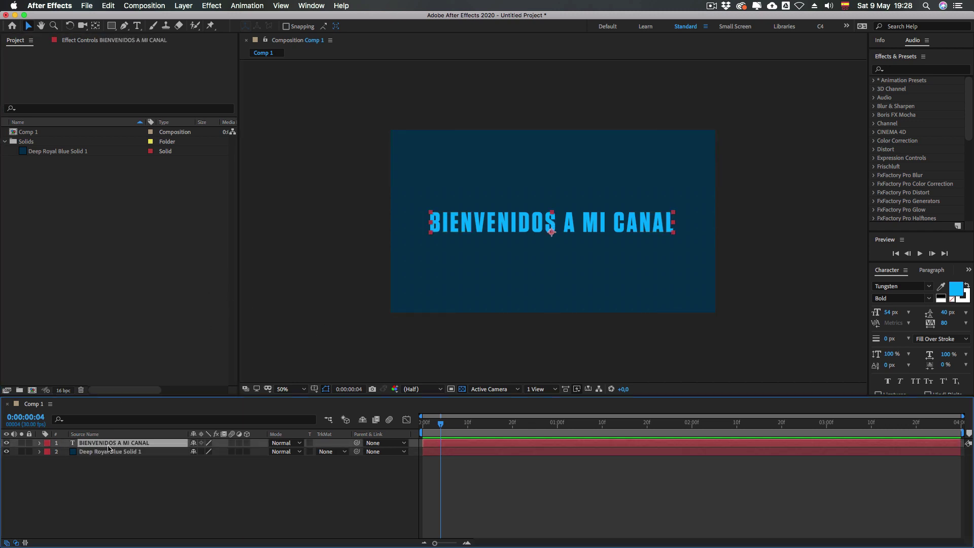
{"action": "left_click", "coordinate": [147, 485]}
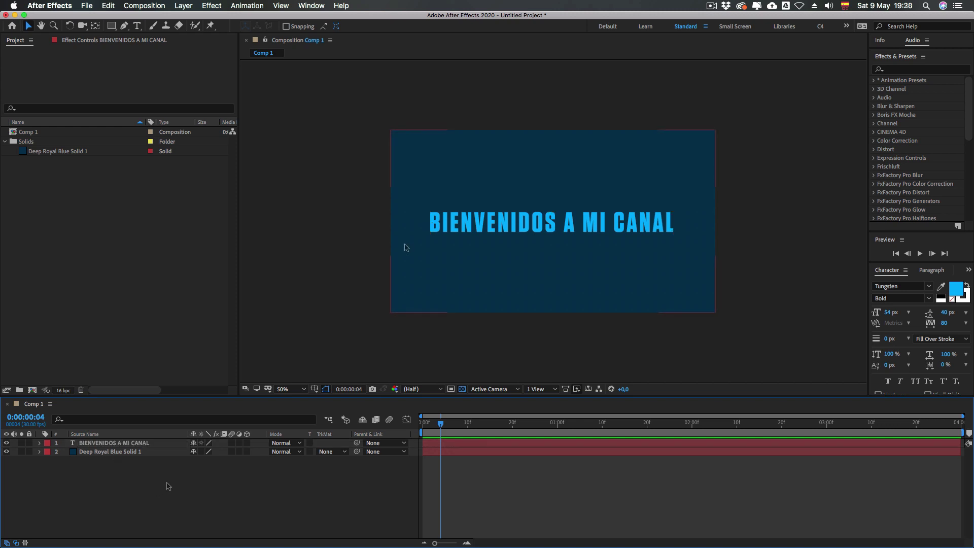
- Scrub through Comp 1 and leave the current time at 0:00:01:18
{"action": "left_click", "coordinate": [385, 246]}
{"action": "left_click_drag", "start_coordinate": [439, 428], "coordinate": [463, 431]}
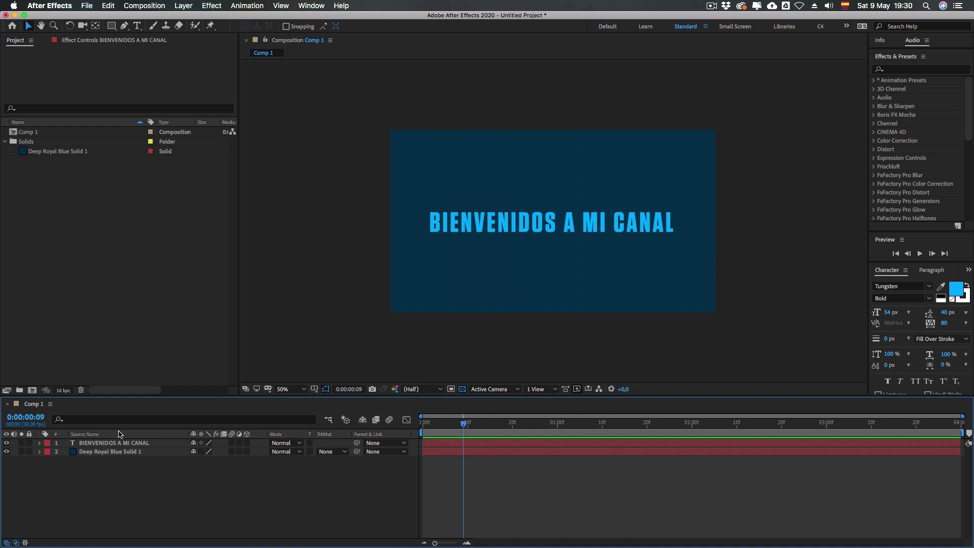
{"action": "mouse_move", "coordinate": [486, 422]}
{"action": "left_mouse_down"}
{"action": "mouse_move", "coordinate": [729, 420]}
{"action": "mouse_move", "coordinate": [498, 422]}
{"action": "left_mouse_up"}
{"action": "left_click", "coordinate": [146, 6]}
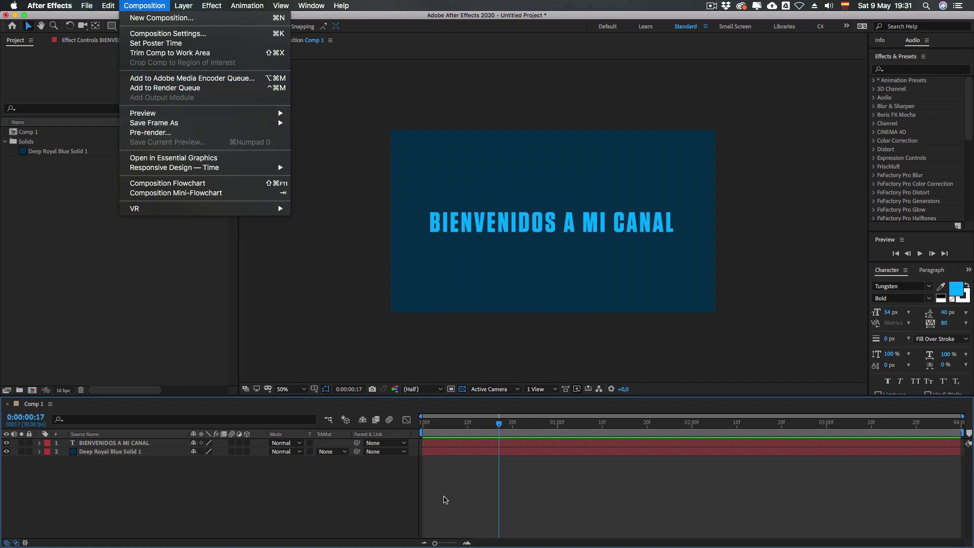
{"action": "left_click", "coordinate": [445, 497]}
{"action": "left_click_drag", "start_coordinate": [458, 425], "coordinate": [761, 434]}
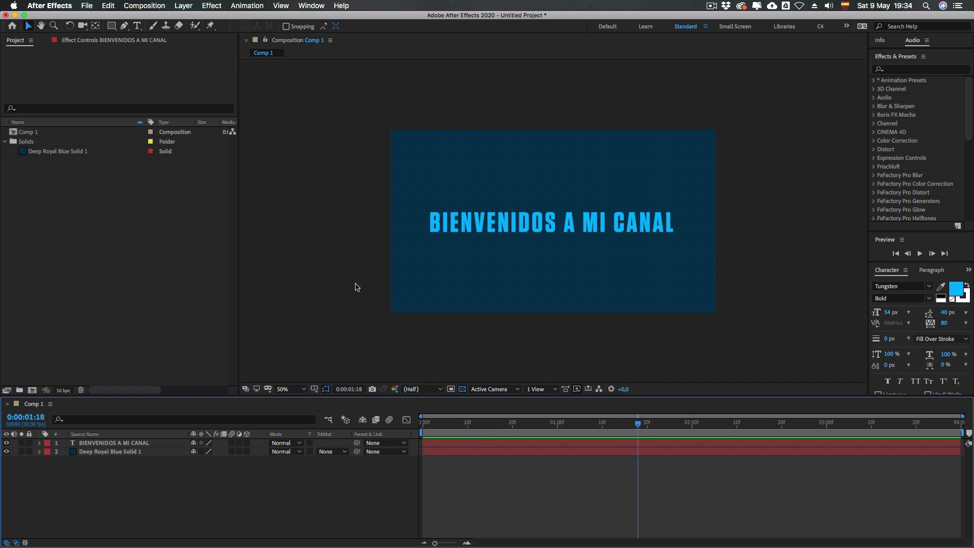